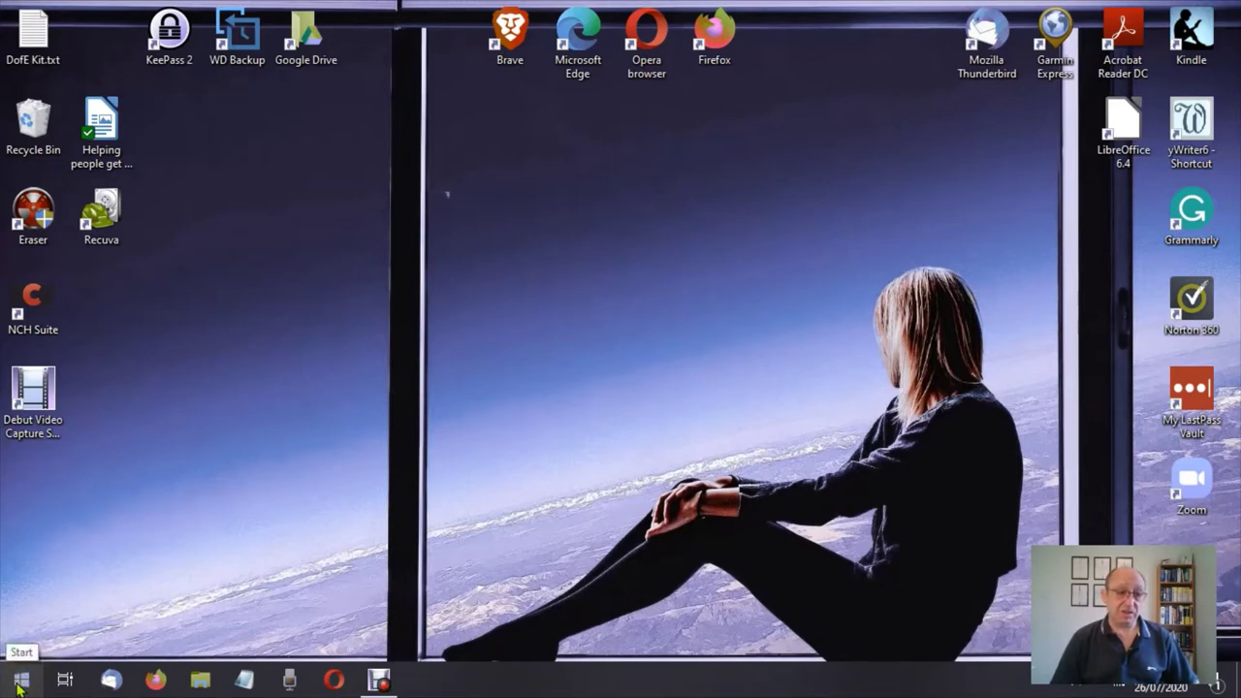
Launch the Settings app from the Start menu
{"action": "left_click", "coordinate": [19, 685]}
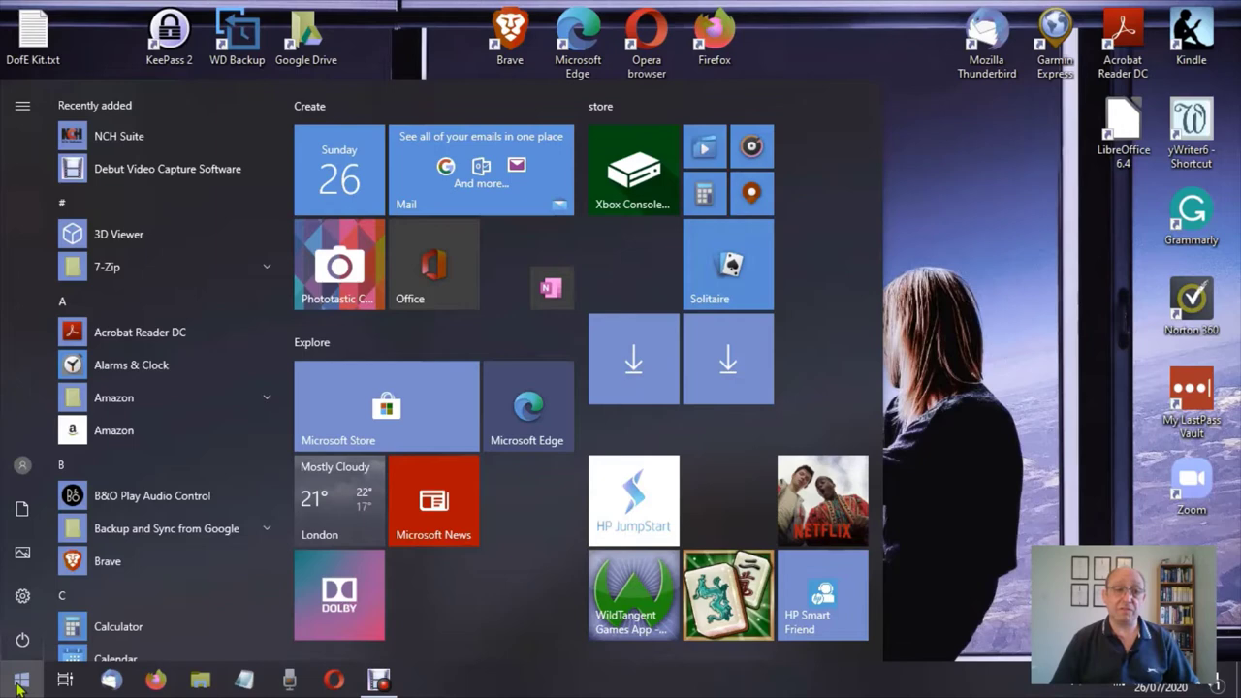
{"action": "left_click", "coordinate": [22, 596]}
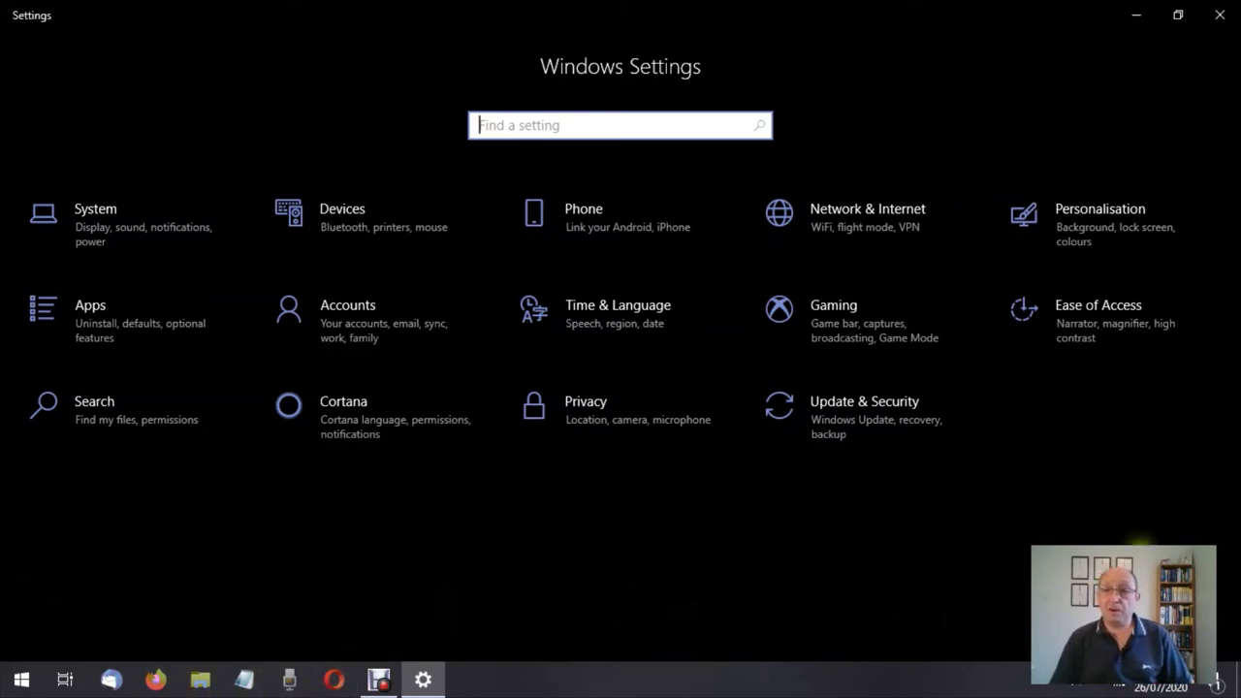
Go to Ease of Access and then its Colour filters page
{"action": "left_click", "coordinate": [1129, 334]}
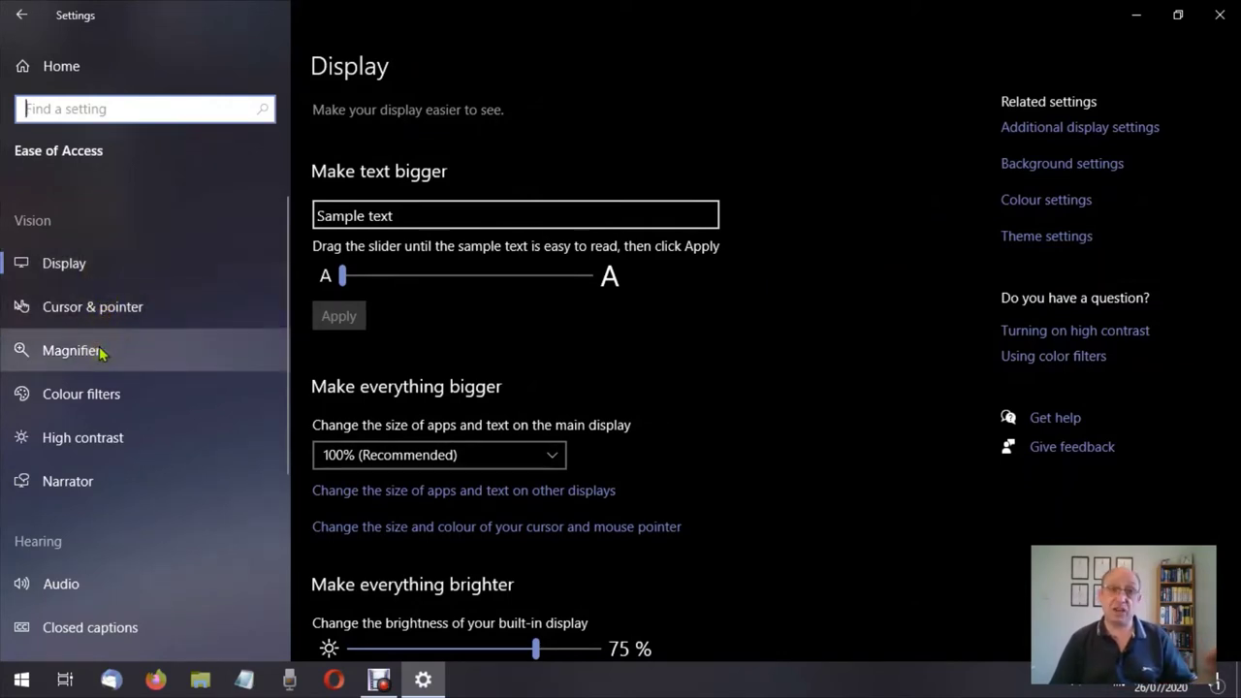
{"action": "left_click", "coordinate": [114, 397]}
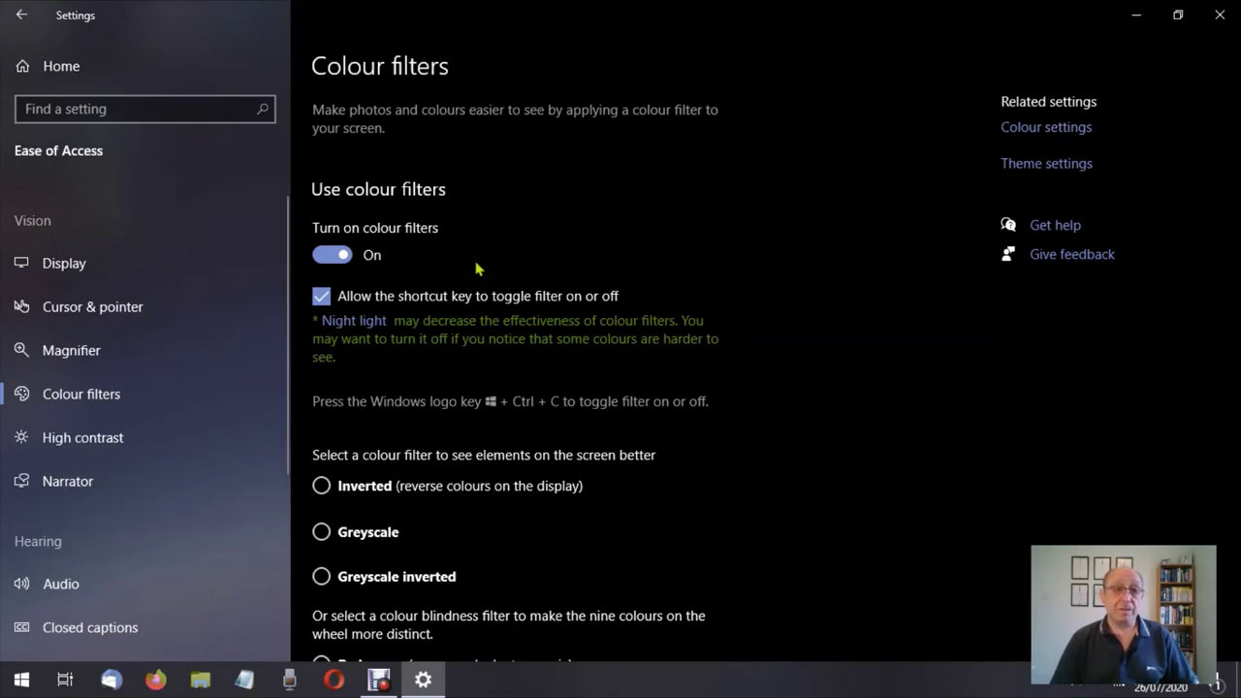
{"action": "left_click", "coordinate": [323, 296]}
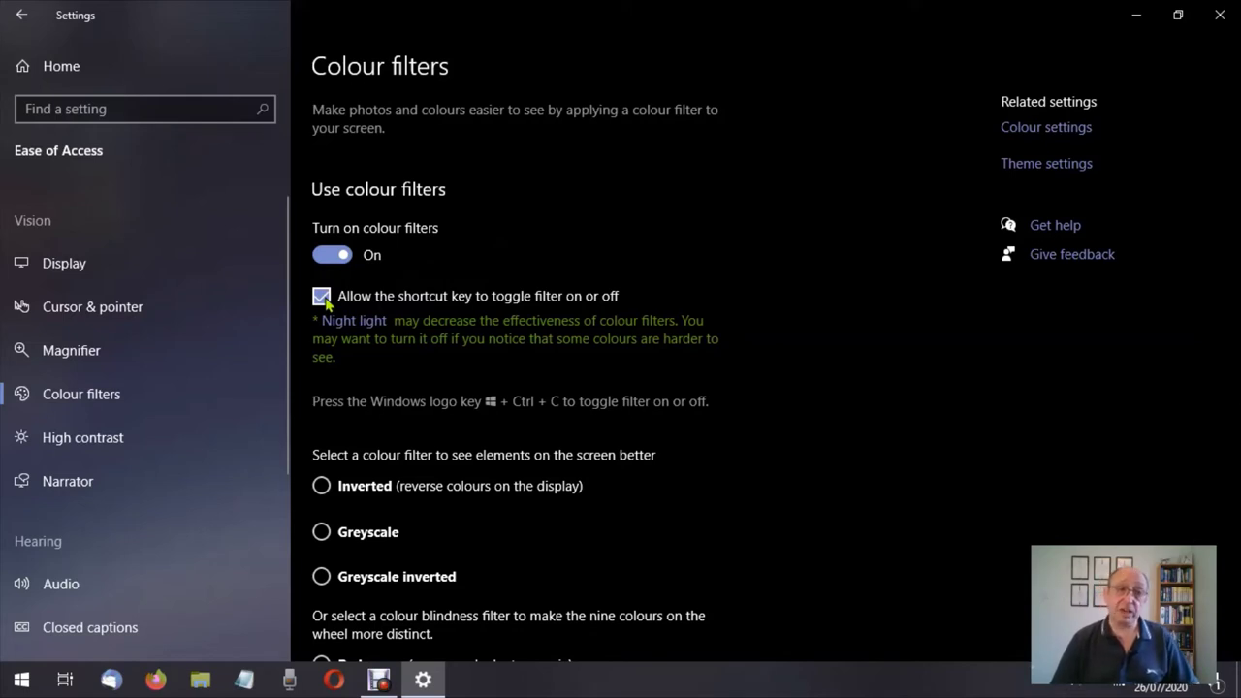
{"action": "left_click", "coordinate": [327, 300]}
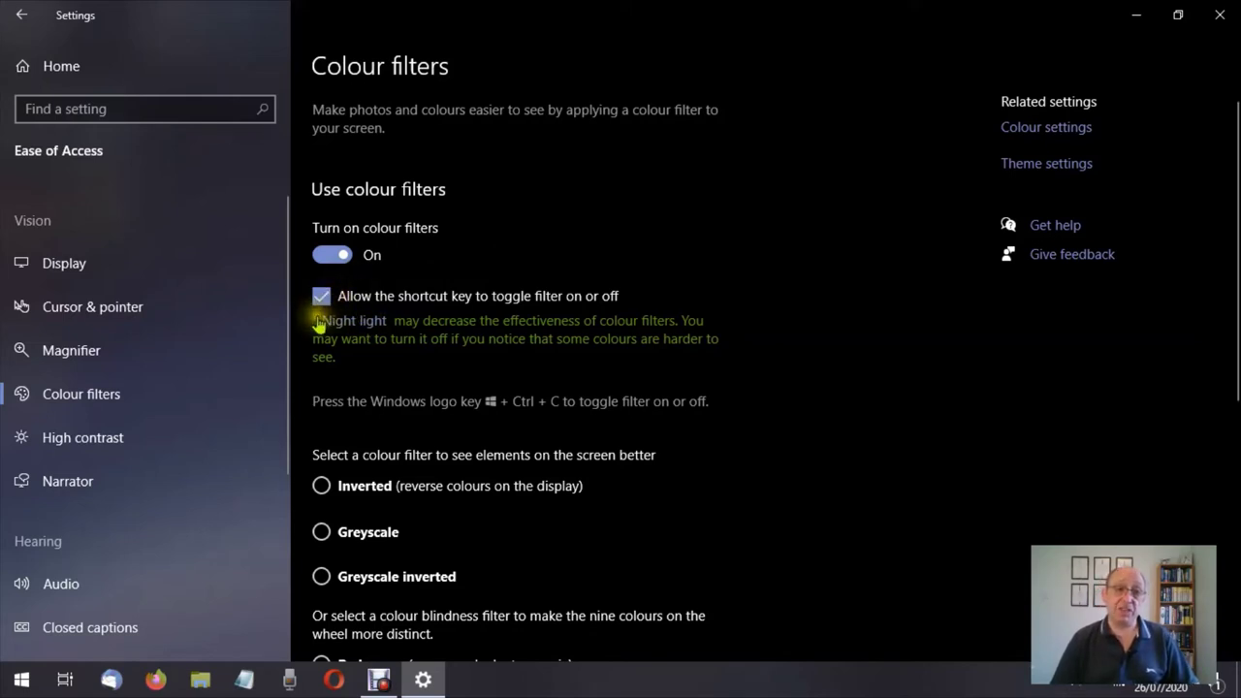
{"action": "left_click", "coordinate": [326, 299]}
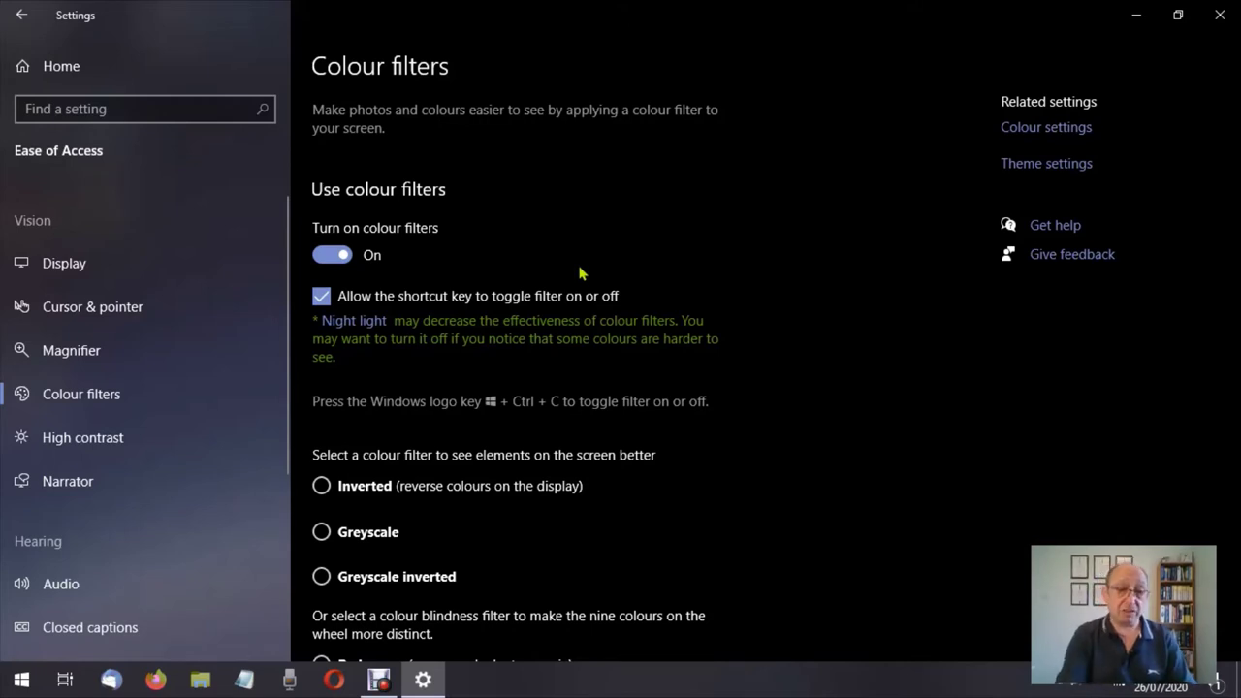
{"action": "key", "text": "super+ctrl+c"}
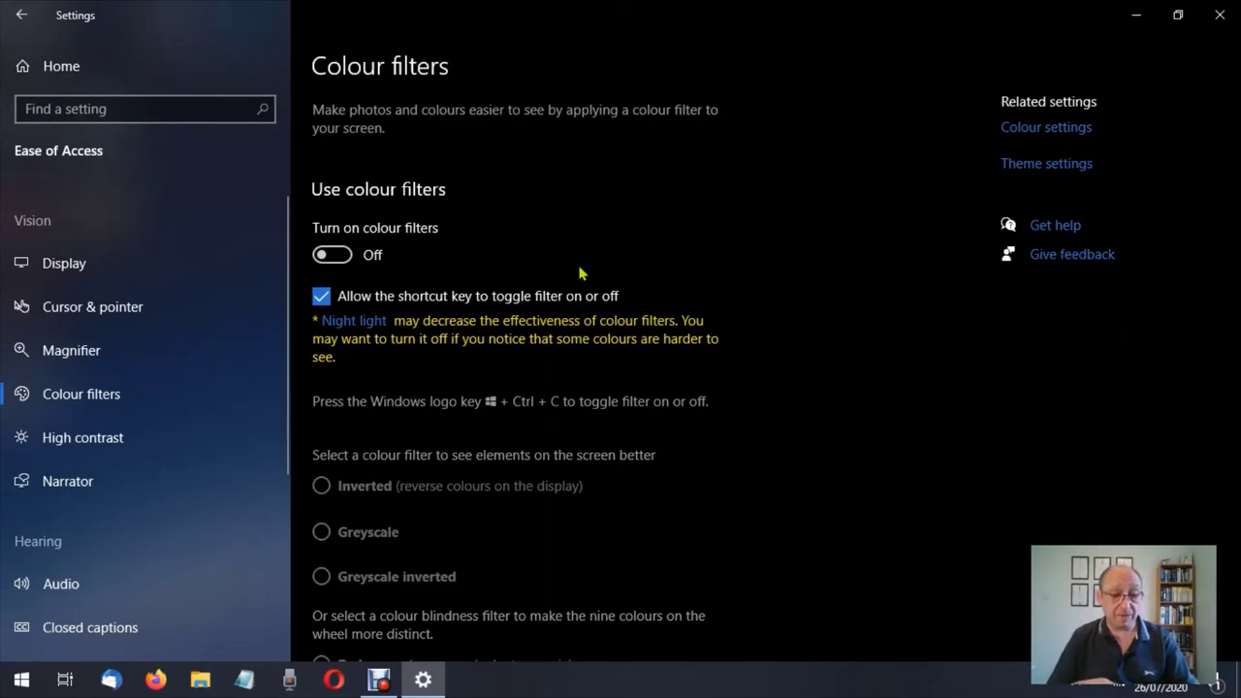
{"action": "key", "text": "super+ctrl+c"}
{"action": "left_click", "coordinate": [582, 275]}
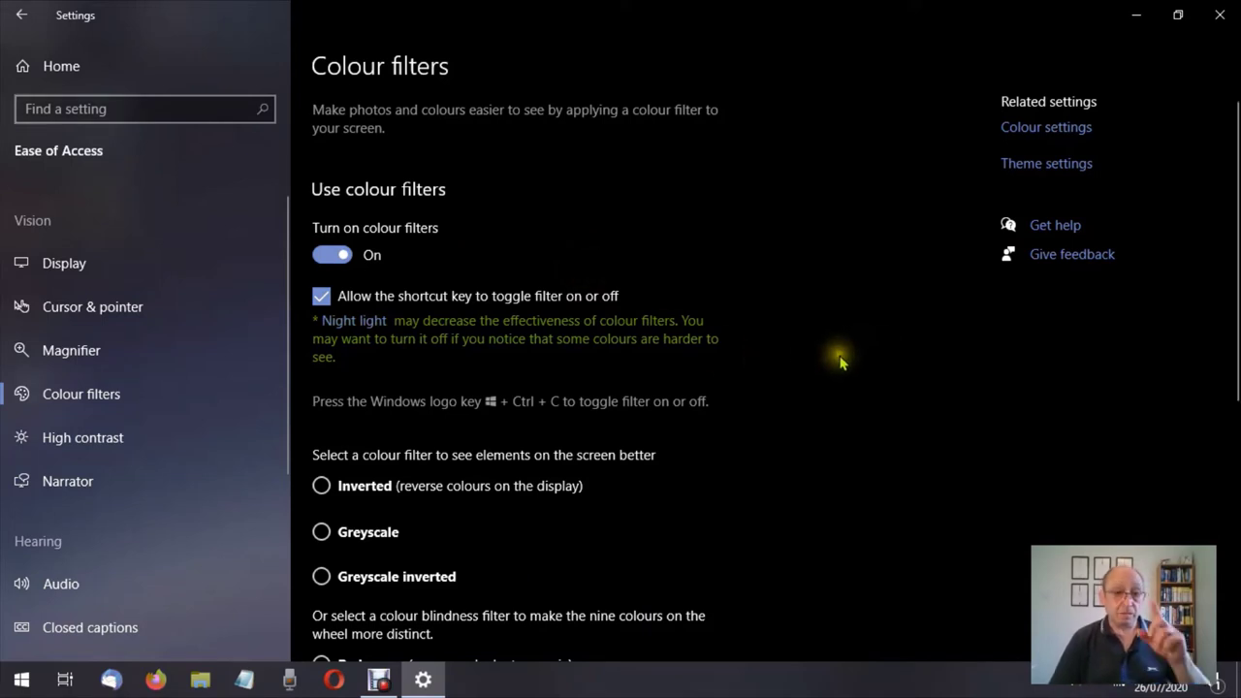
Scroll down the Colour filters page to reveal the filter options
{"action": "scroll", "coordinate": [840, 361], "scroll_direction": "down", "scroll_amount": 3}
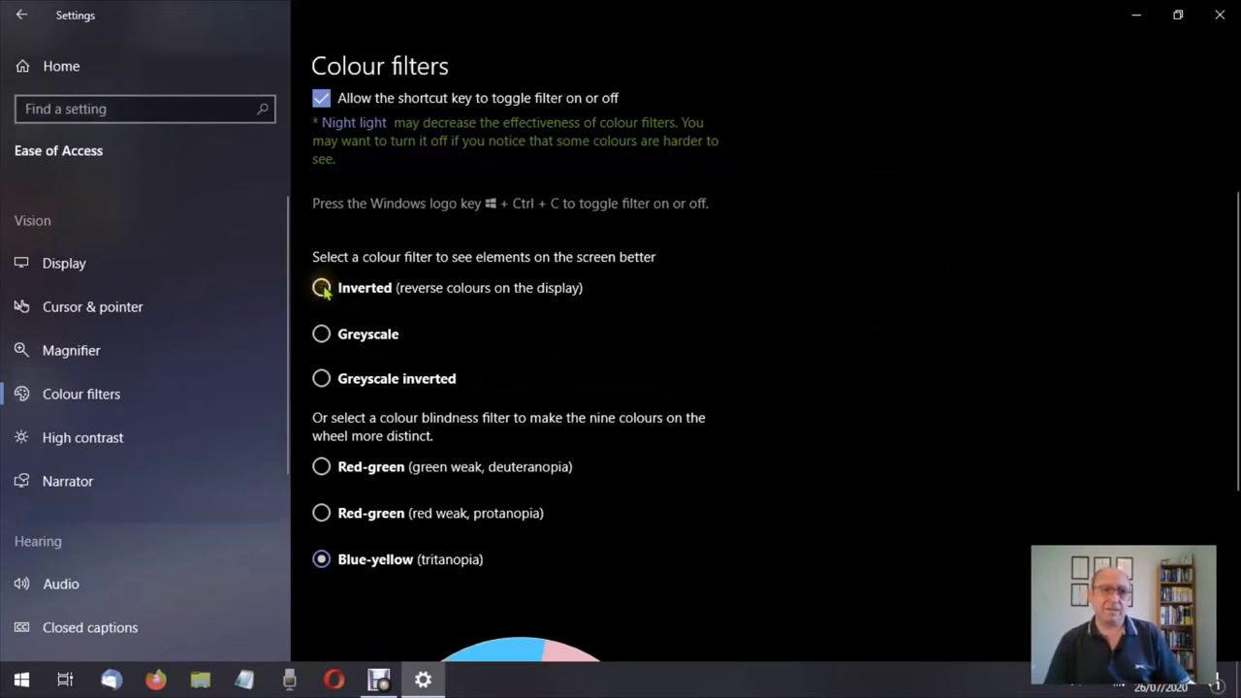
Preview the Inverted, Greyscale and Greyscale inverted filters on the desktop, ending on Greyscale inverted
{"action": "left_click", "coordinate": [322, 288]}
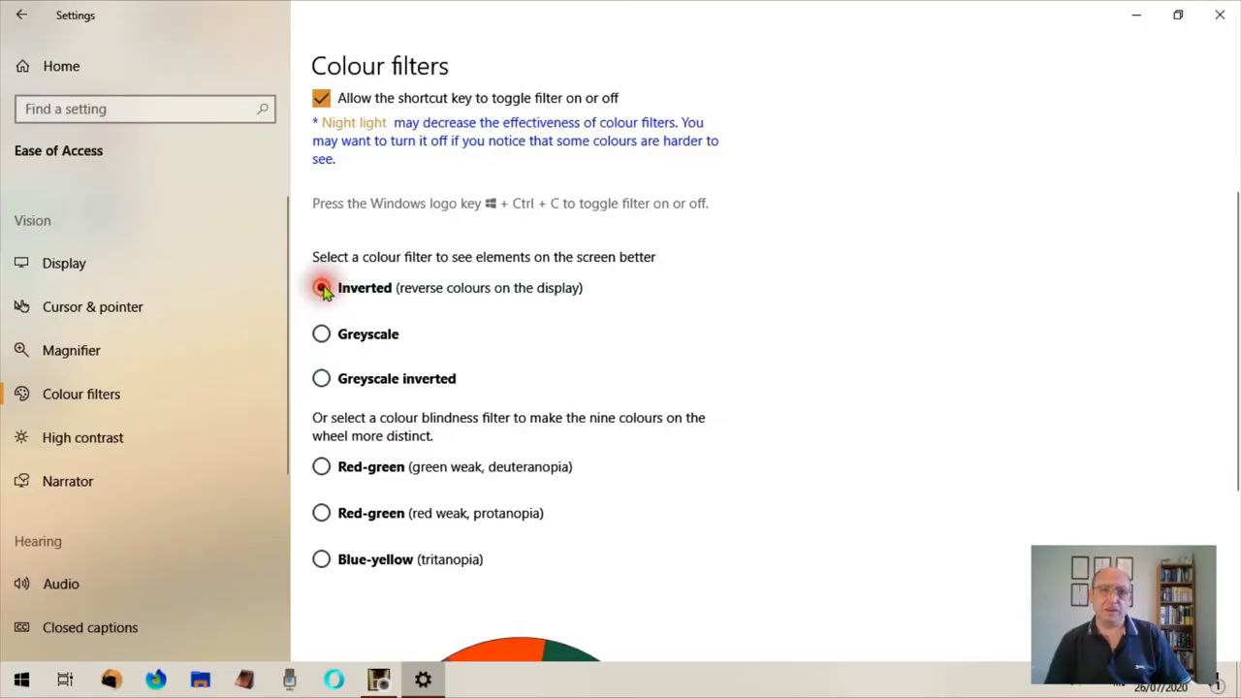
{"action": "left_click", "coordinate": [1142, 22]}
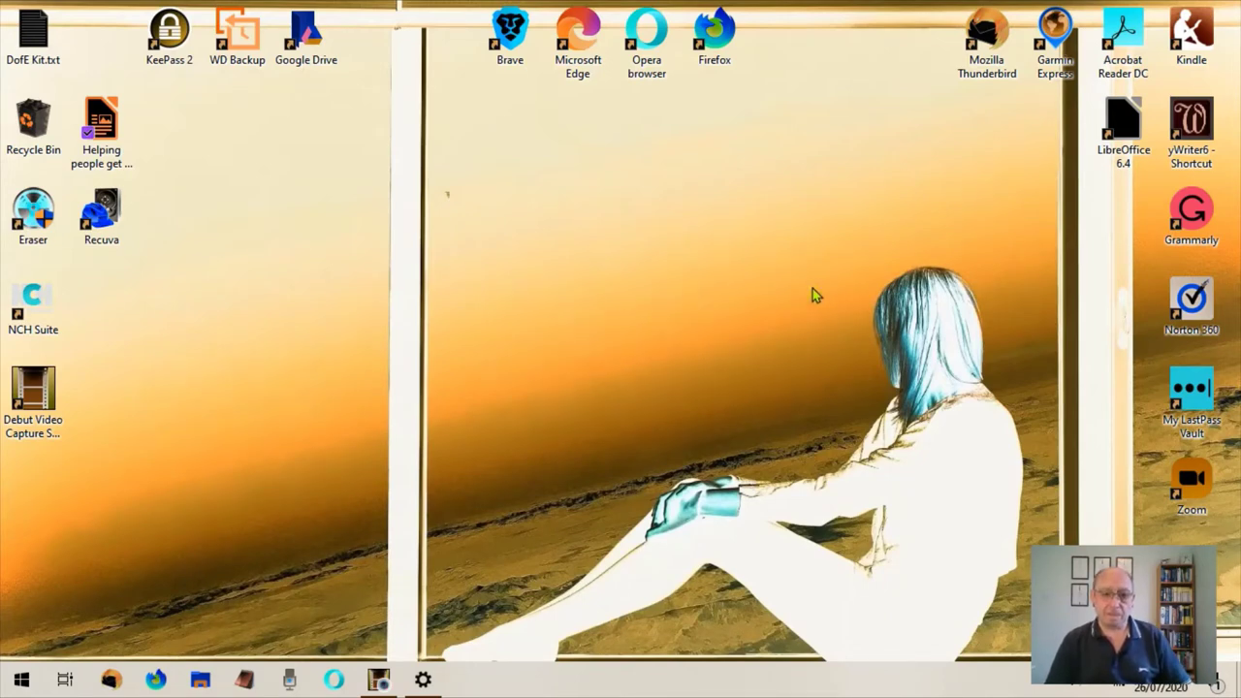
{"action": "left_click", "coordinate": [424, 681]}
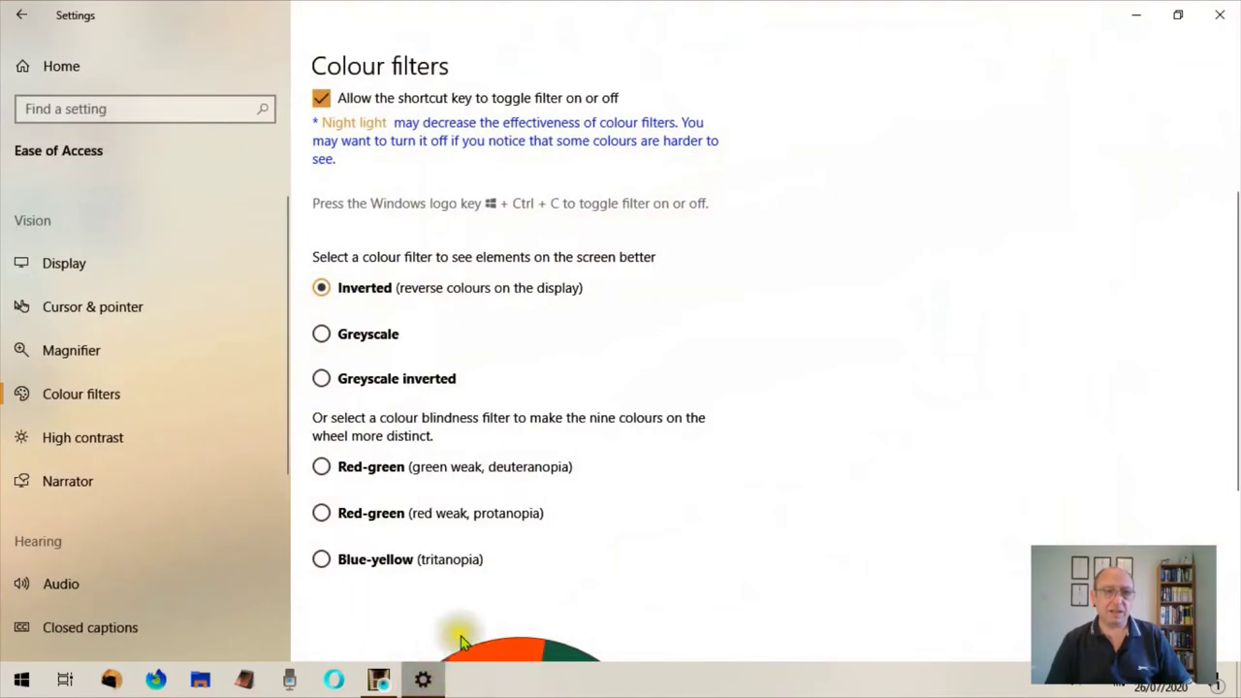
{"action": "left_click", "coordinate": [322, 334]}
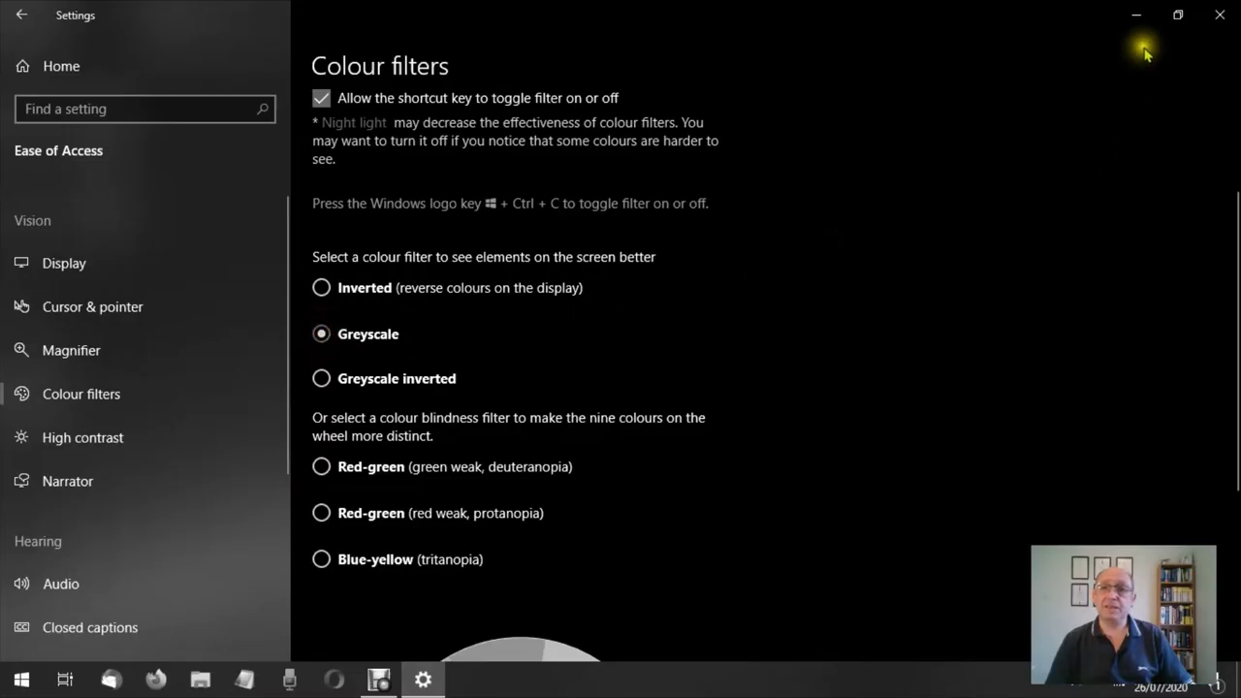
{"action": "left_click", "coordinate": [1137, 14]}
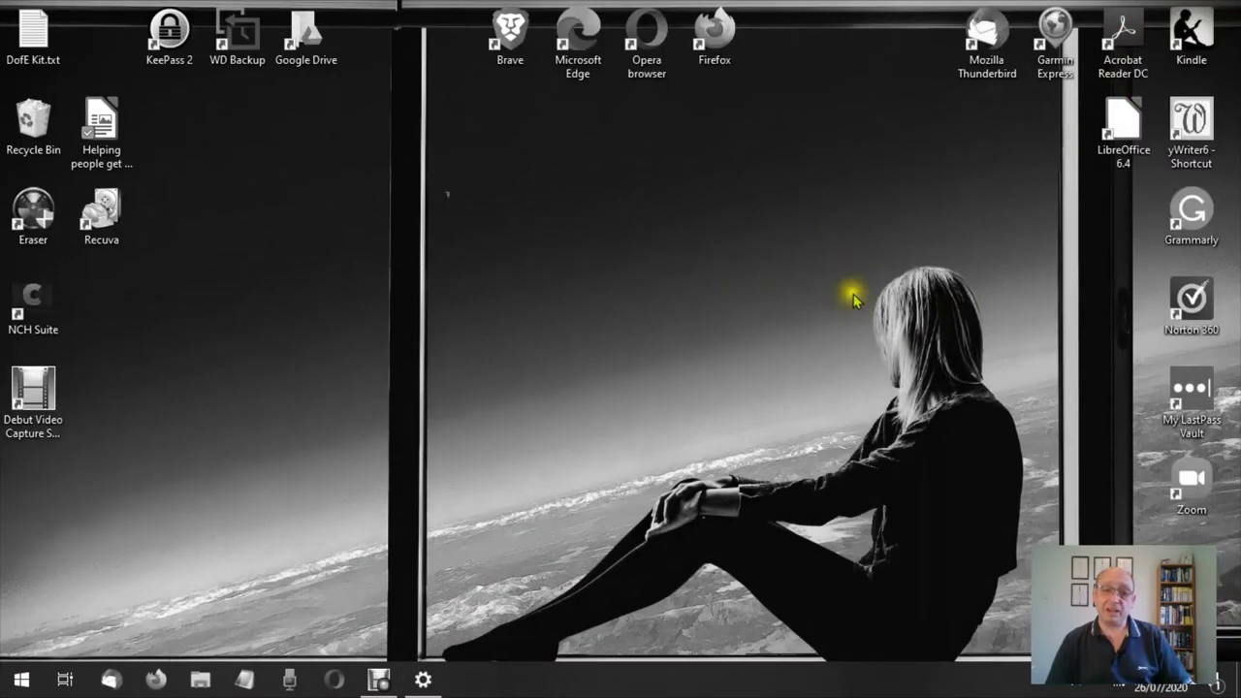
{"action": "left_click", "coordinate": [424, 678]}
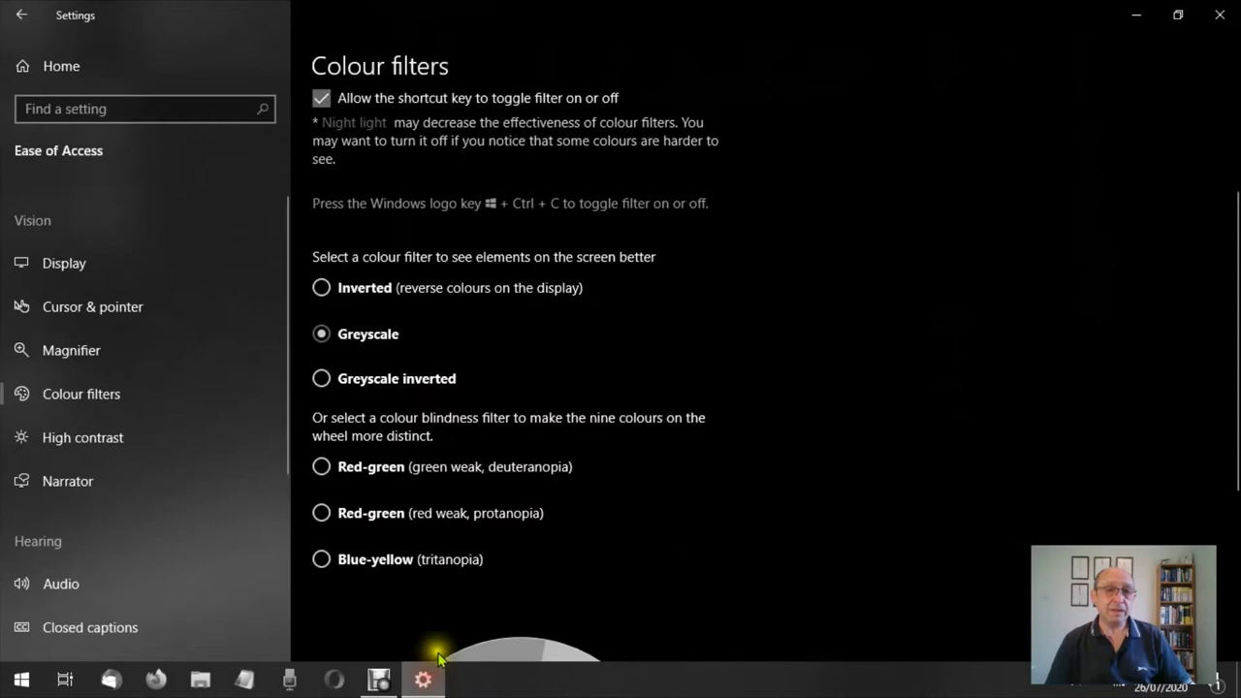
{"action": "left_click", "coordinate": [321, 379]}
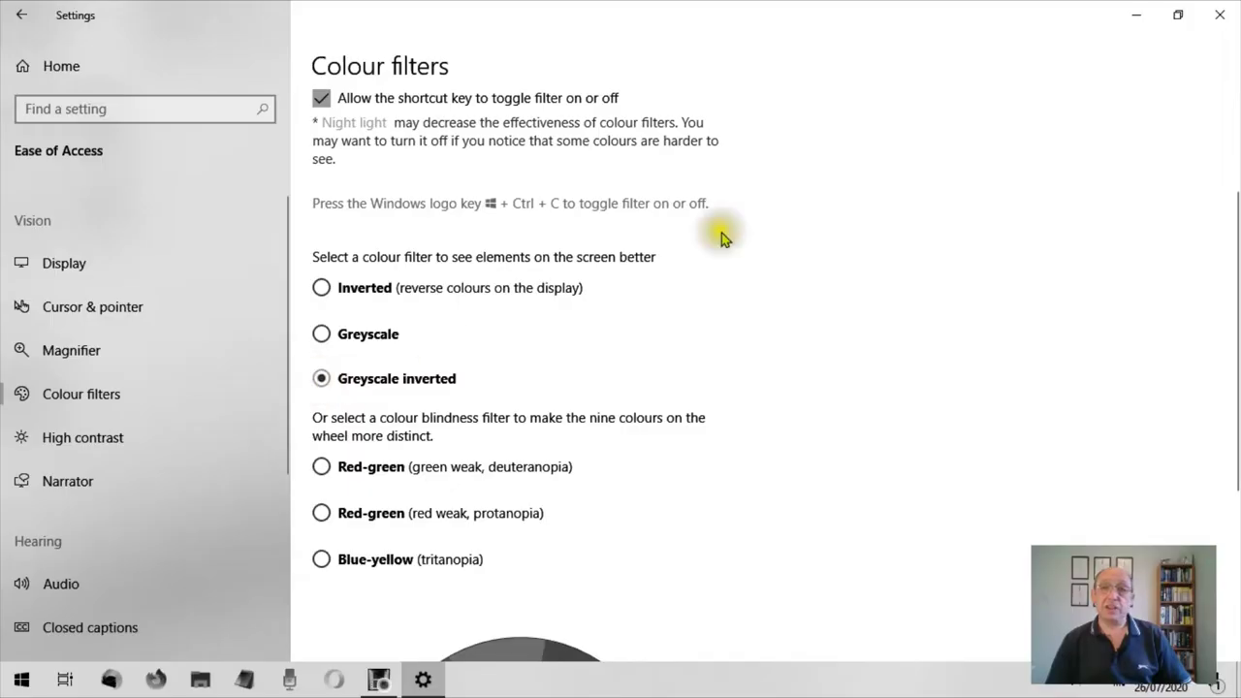
{"action": "left_click", "coordinate": [1136, 15]}
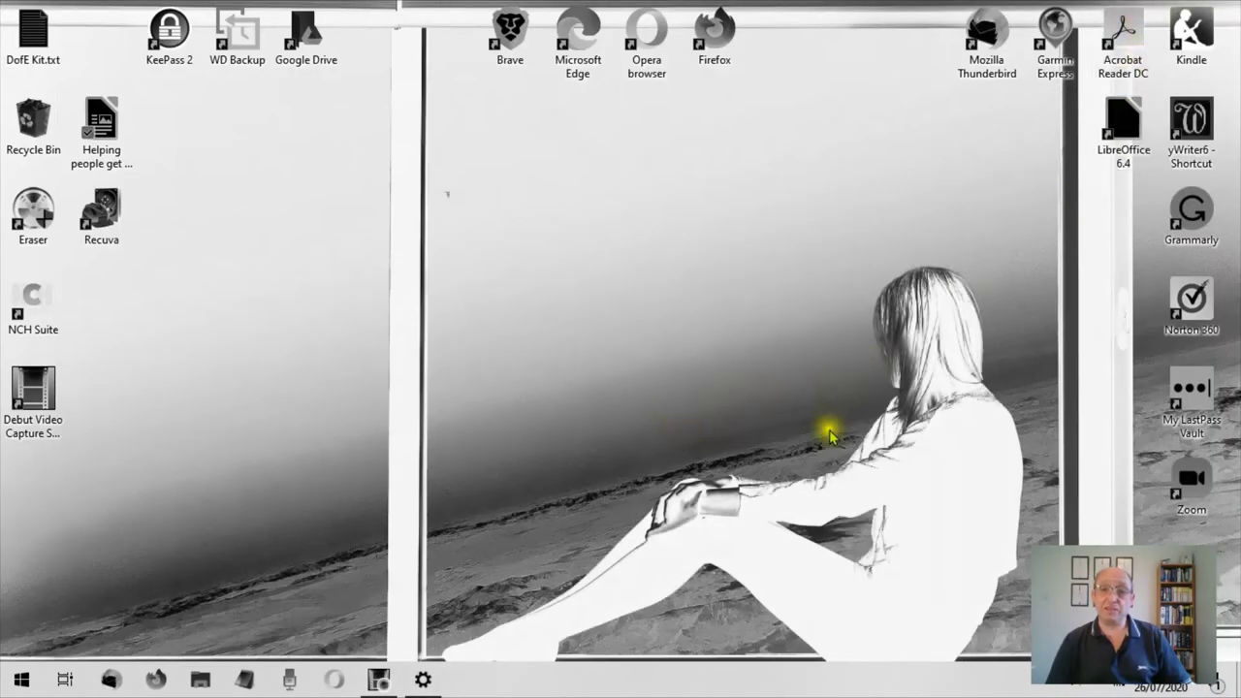
{"action": "left_click", "coordinate": [422, 680]}
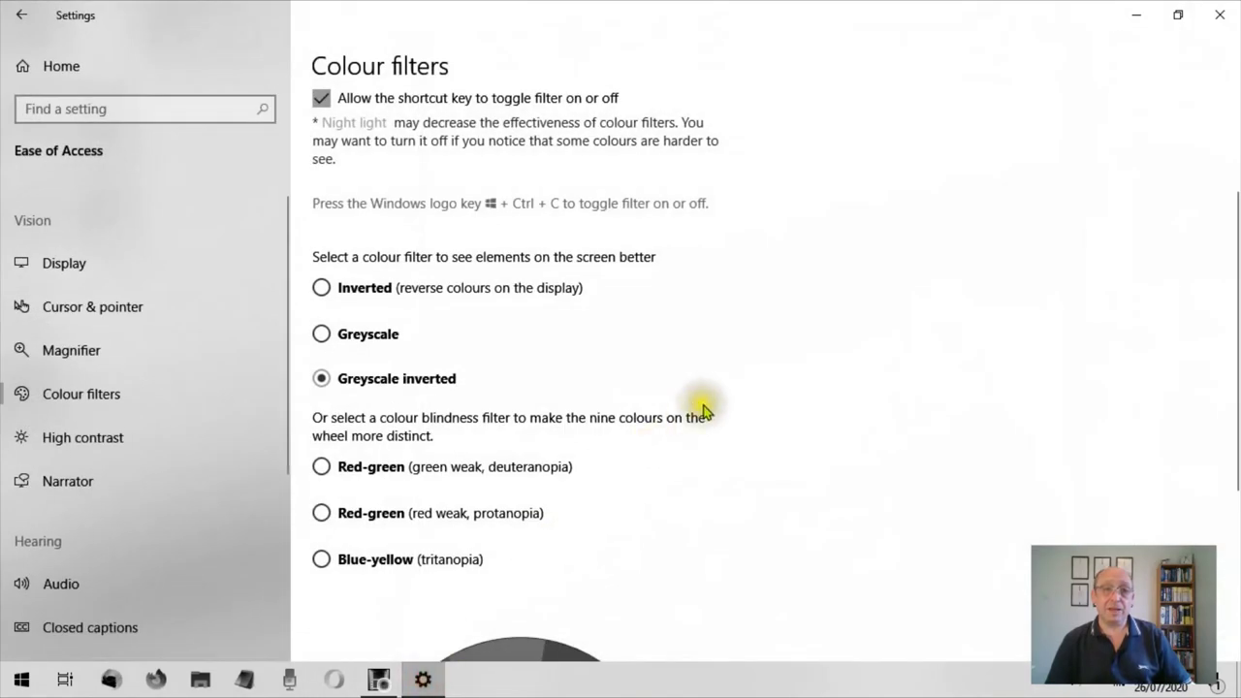
Preview the Red-green deuteranopia and protanopia filters on the desktop
{"action": "scroll", "coordinate": [703, 410], "scroll_direction": "down", "scroll_amount": 4}
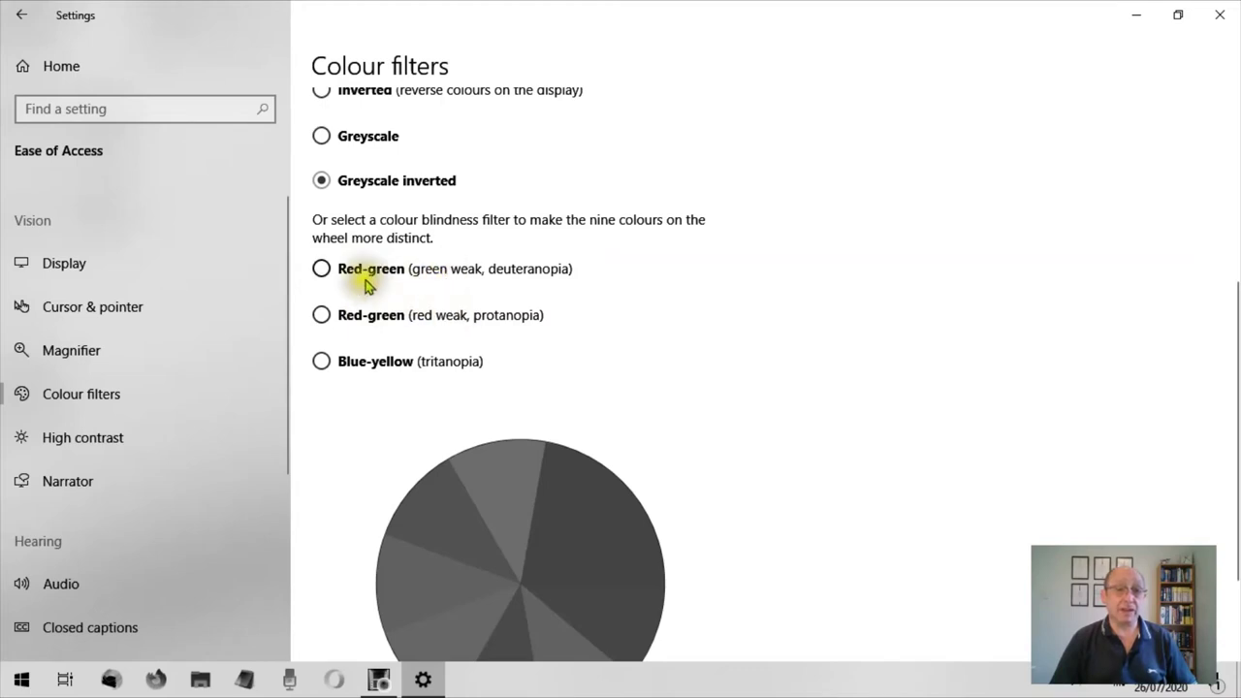
{"action": "left_click", "coordinate": [322, 270]}
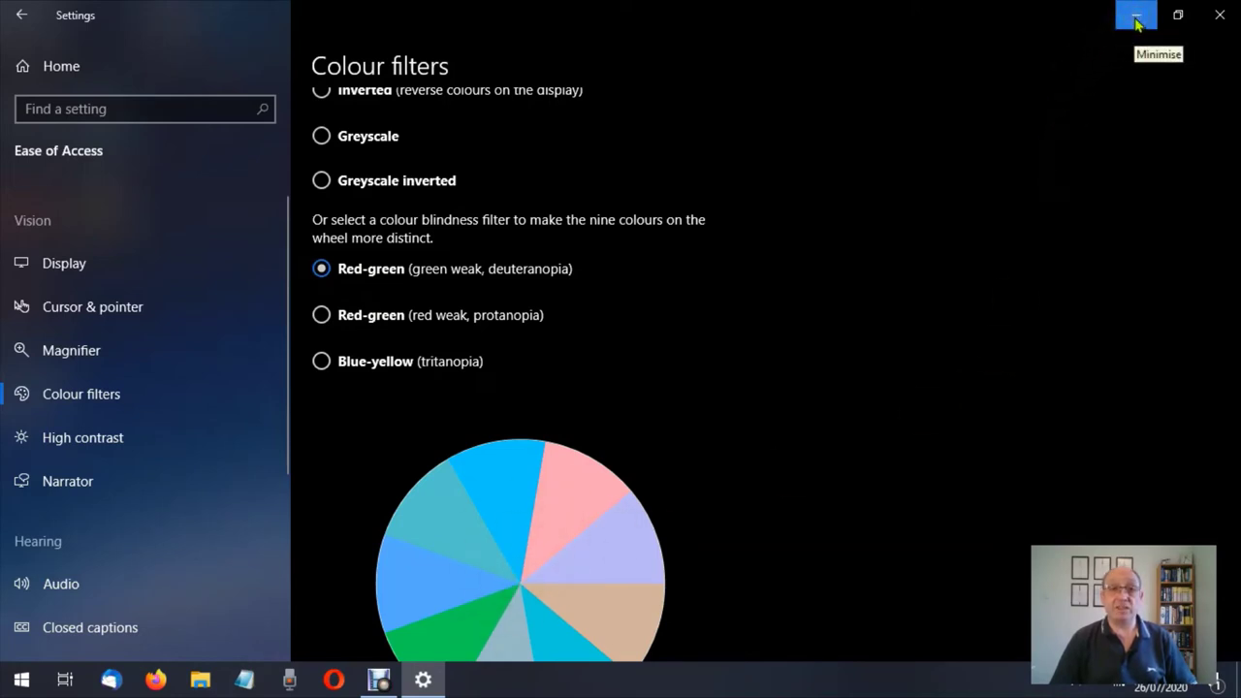
{"action": "left_click", "coordinate": [1136, 19]}
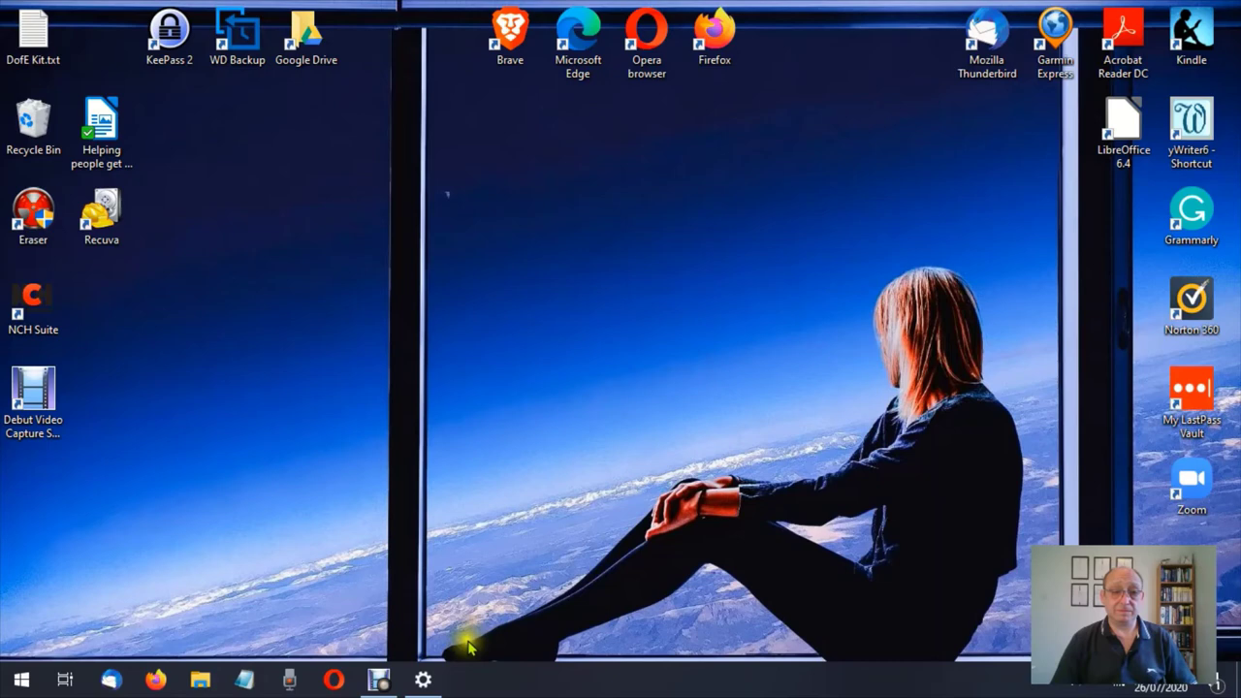
{"action": "left_click", "coordinate": [421, 684]}
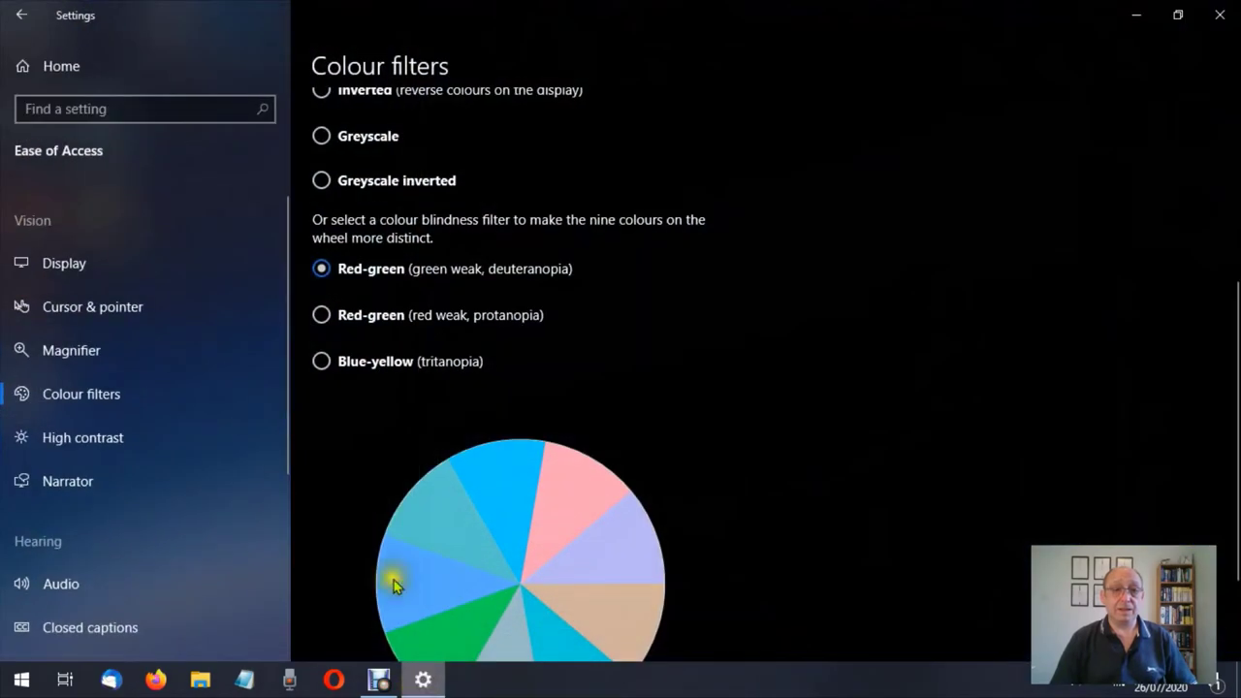
{"action": "left_click", "coordinate": [322, 315]}
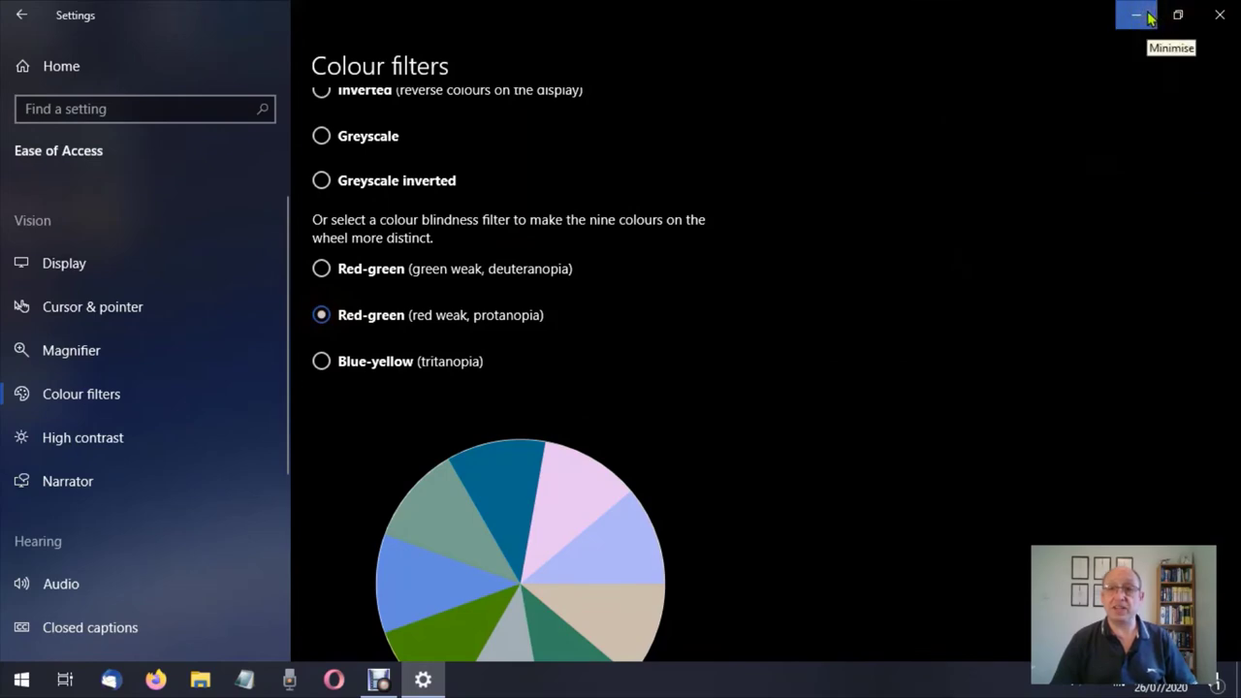
{"action": "left_click", "coordinate": [1137, 14]}
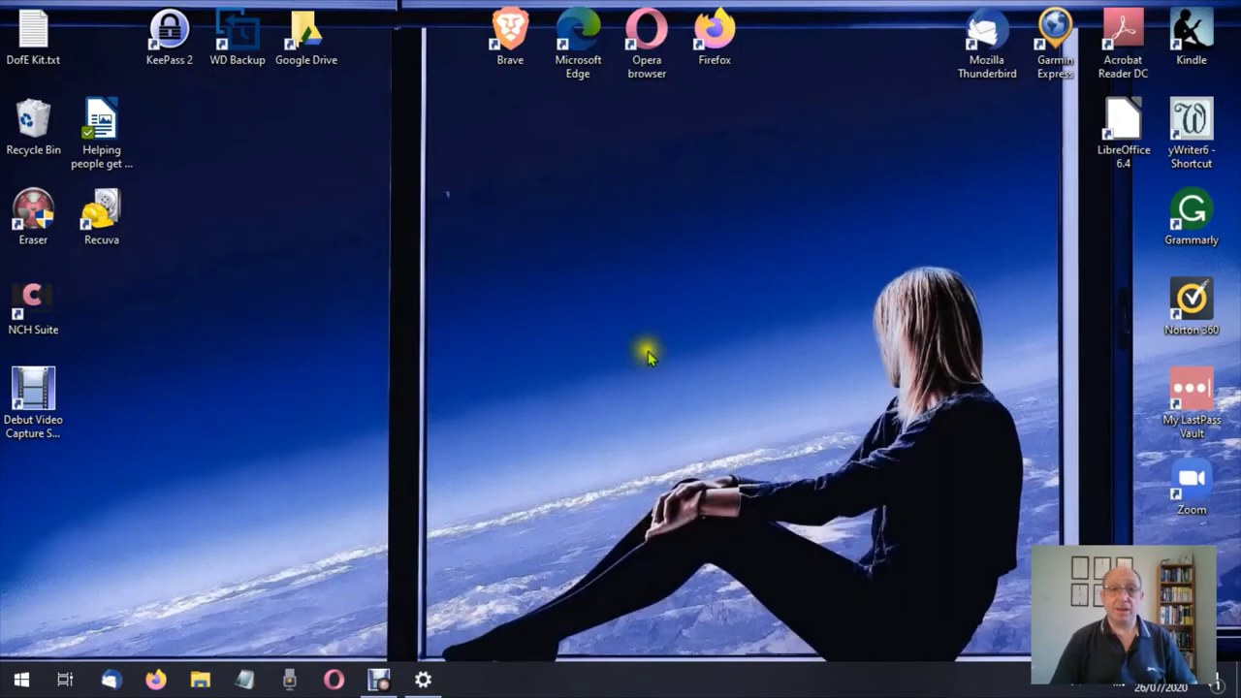
{"action": "left_click", "coordinate": [433, 688]}
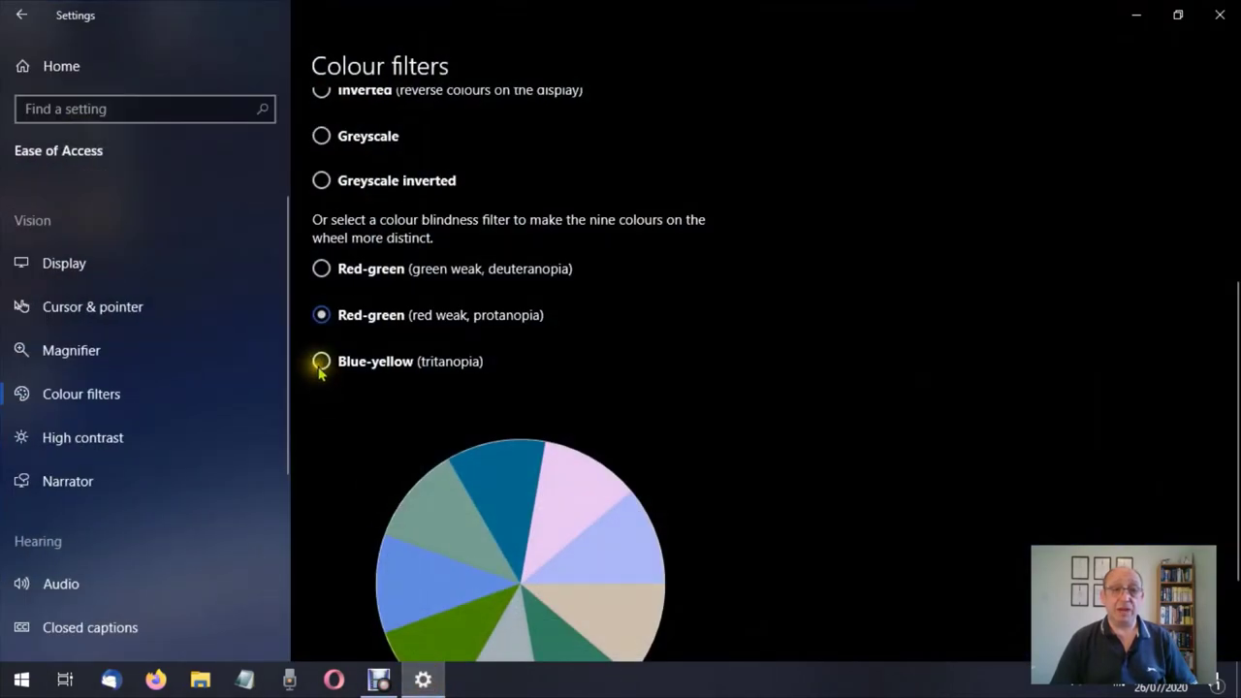
Apply the Blue-yellow (tritanopia) filter and check it on the desktop
{"action": "left_click", "coordinate": [321, 363]}
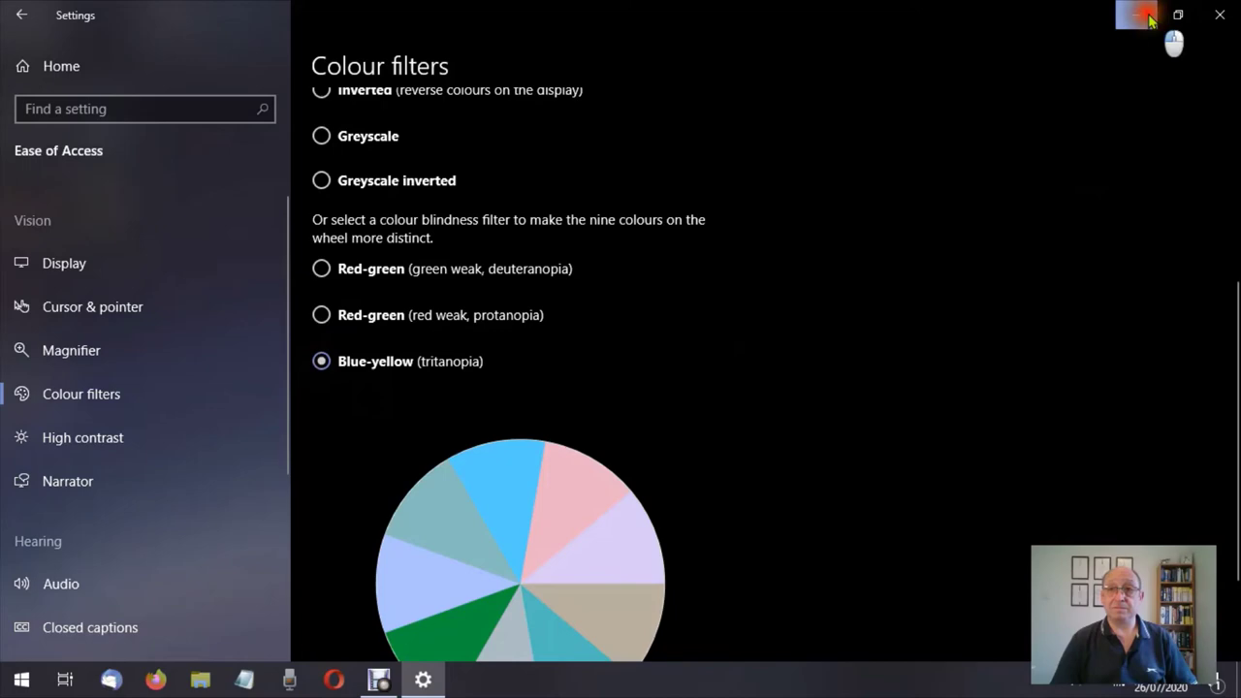
{"action": "left_click", "coordinate": [1147, 16]}
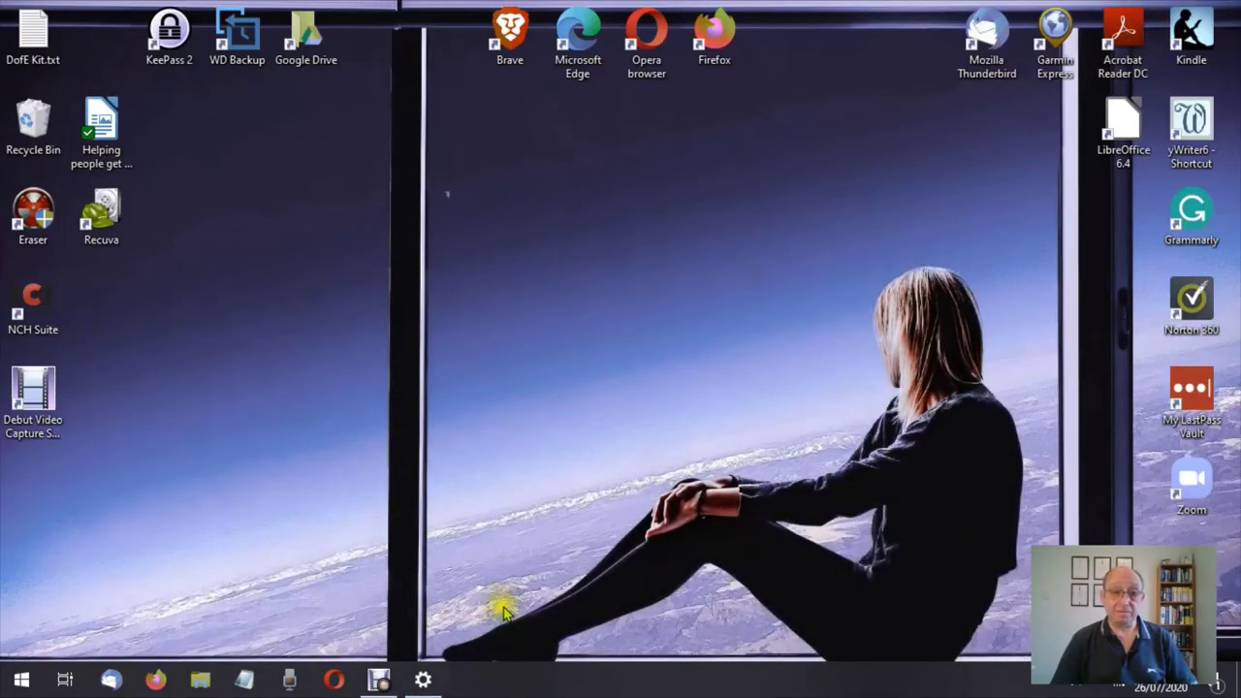
{"action": "mouse_move", "coordinate": [424, 679]}
{"action": "left_click", "coordinate": [432, 631]}
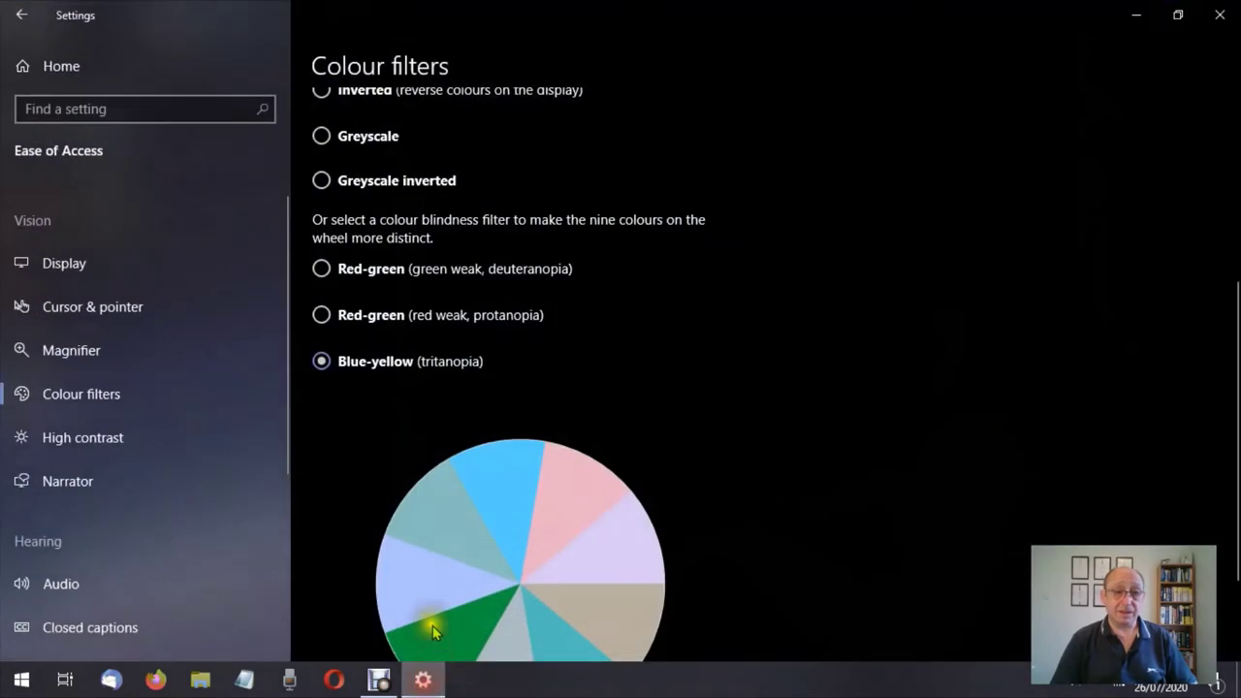
Switch back to the Red-green (green weak, deuteranopia) filter and return to the top of the page
{"action": "left_click", "coordinate": [321, 269]}
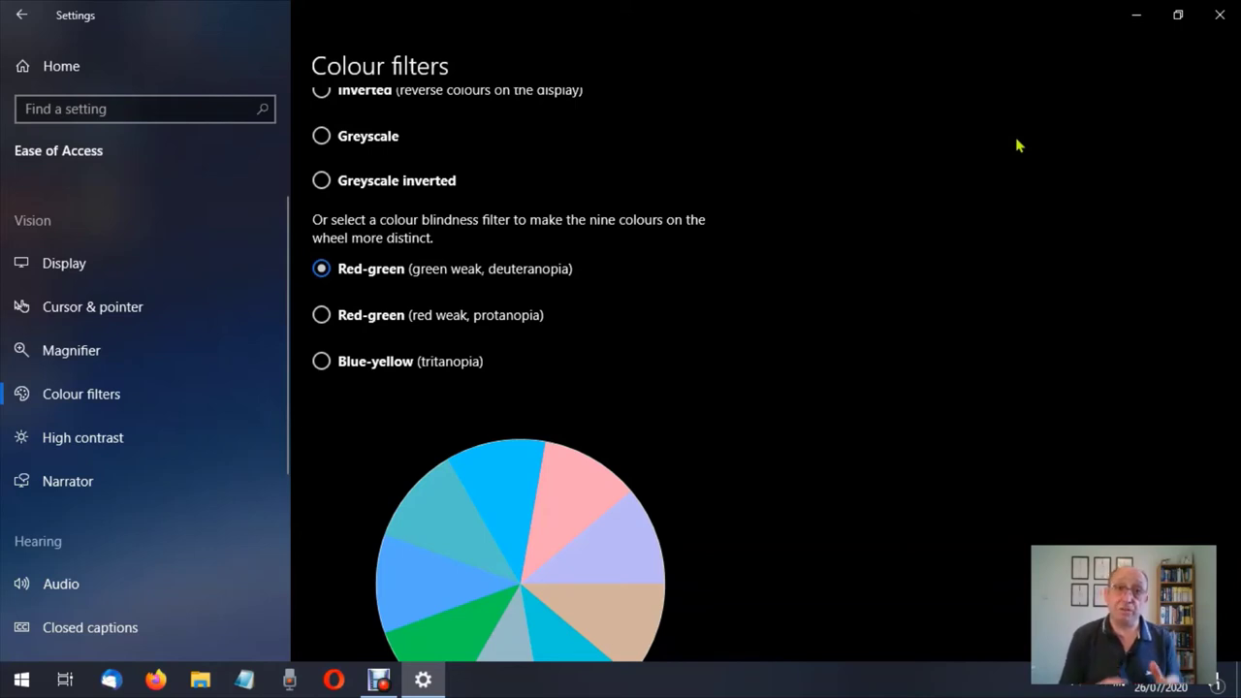
{"action": "scroll", "coordinate": [1019, 143], "scroll_direction": "down", "scroll_amount": 3}
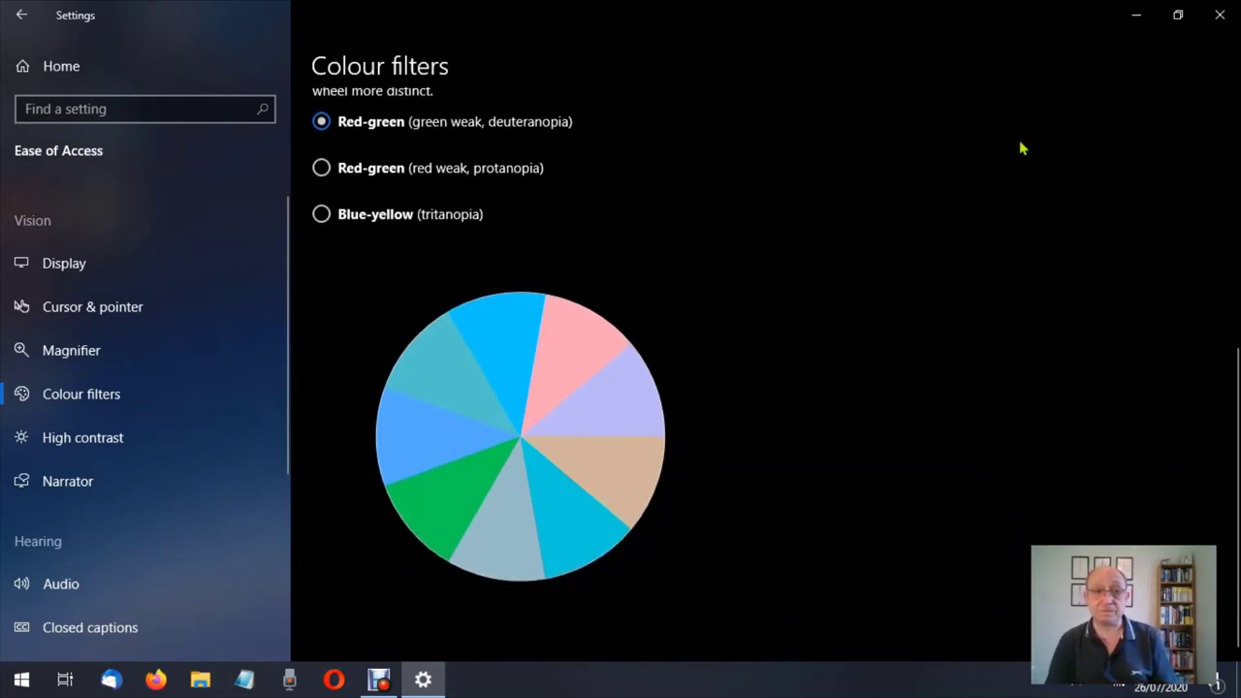
{"action": "scroll", "coordinate": [1019, 143], "scroll_direction": "up", "scroll_amount": 6}
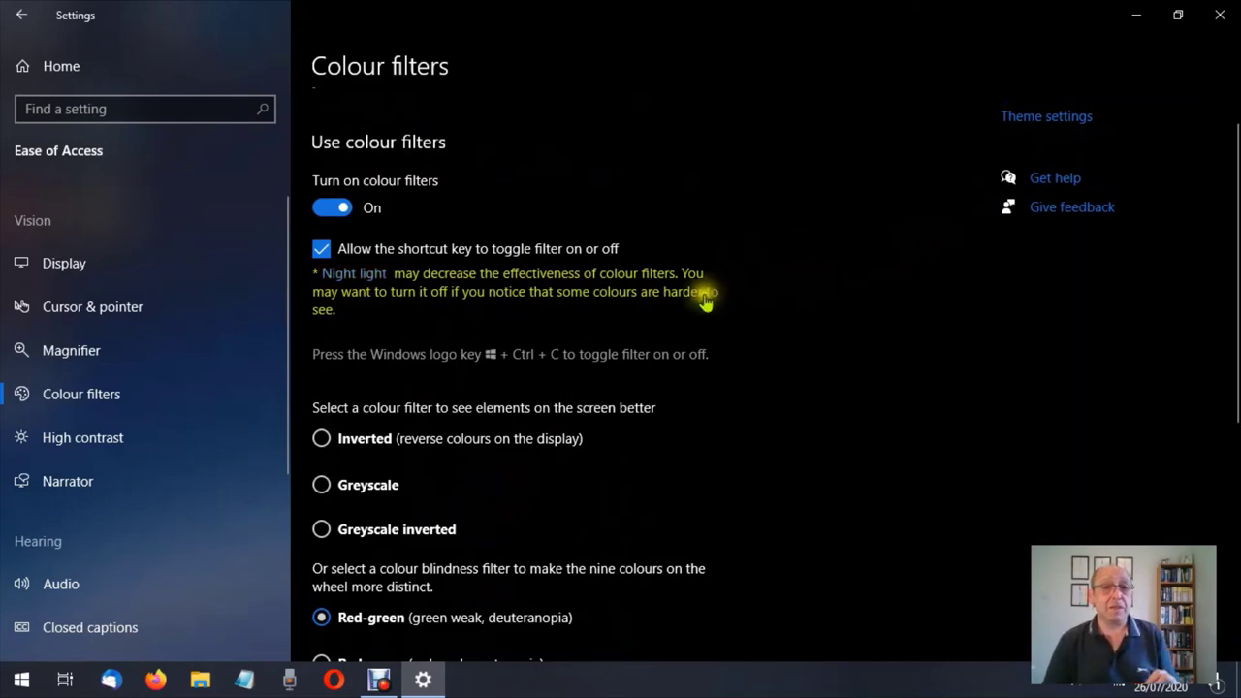
Go through Display settings to the Night light settings page
{"action": "left_click", "coordinate": [352, 280]}
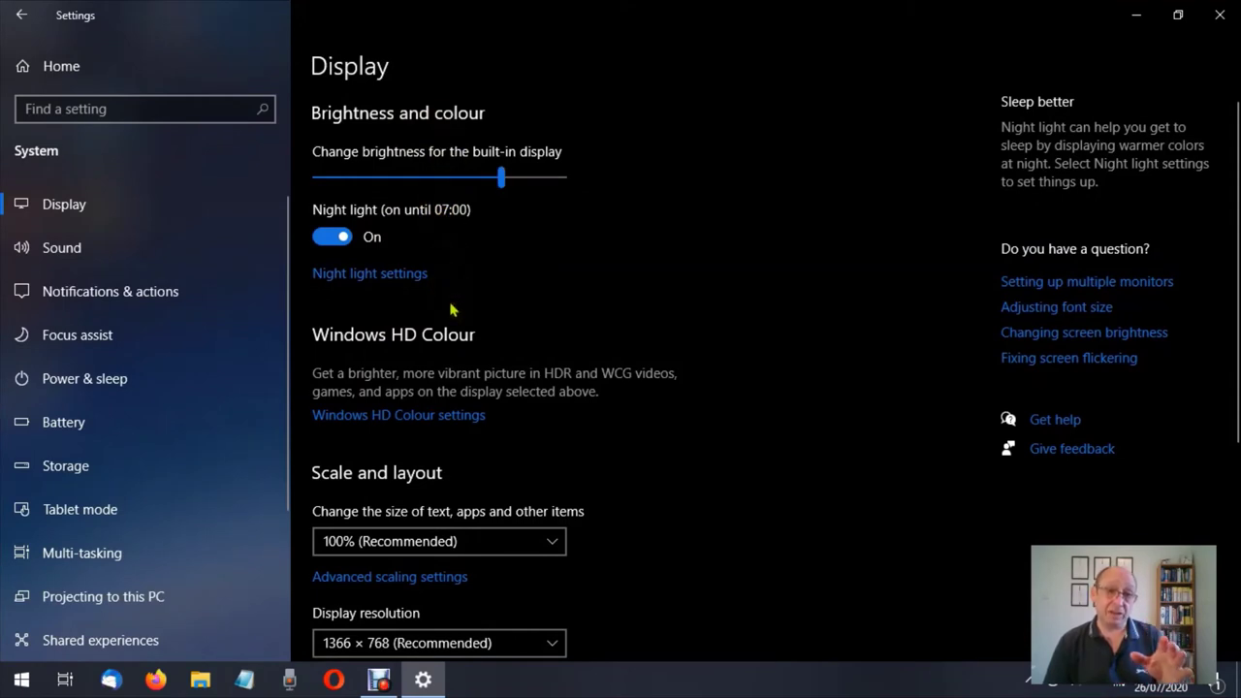
{"action": "left_click", "coordinate": [387, 283]}
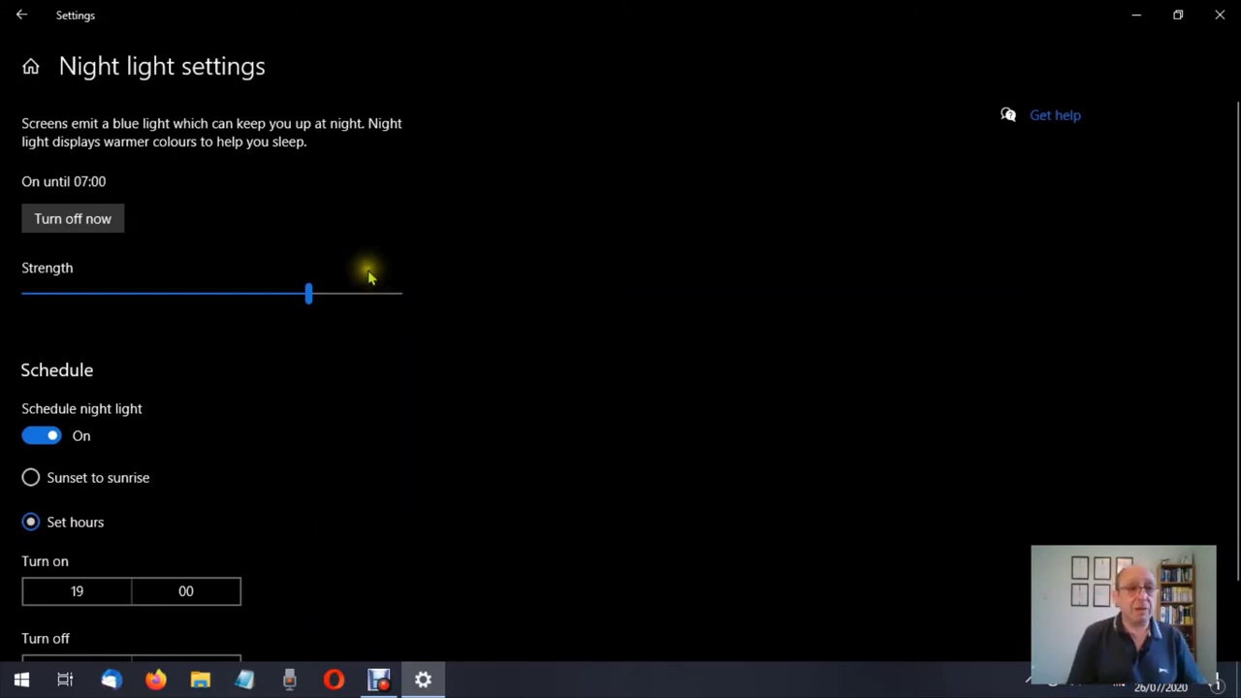
Drag night light strength from 76 up to 100 and view the desktop with it
{"action": "left_click", "coordinate": [308, 297]}
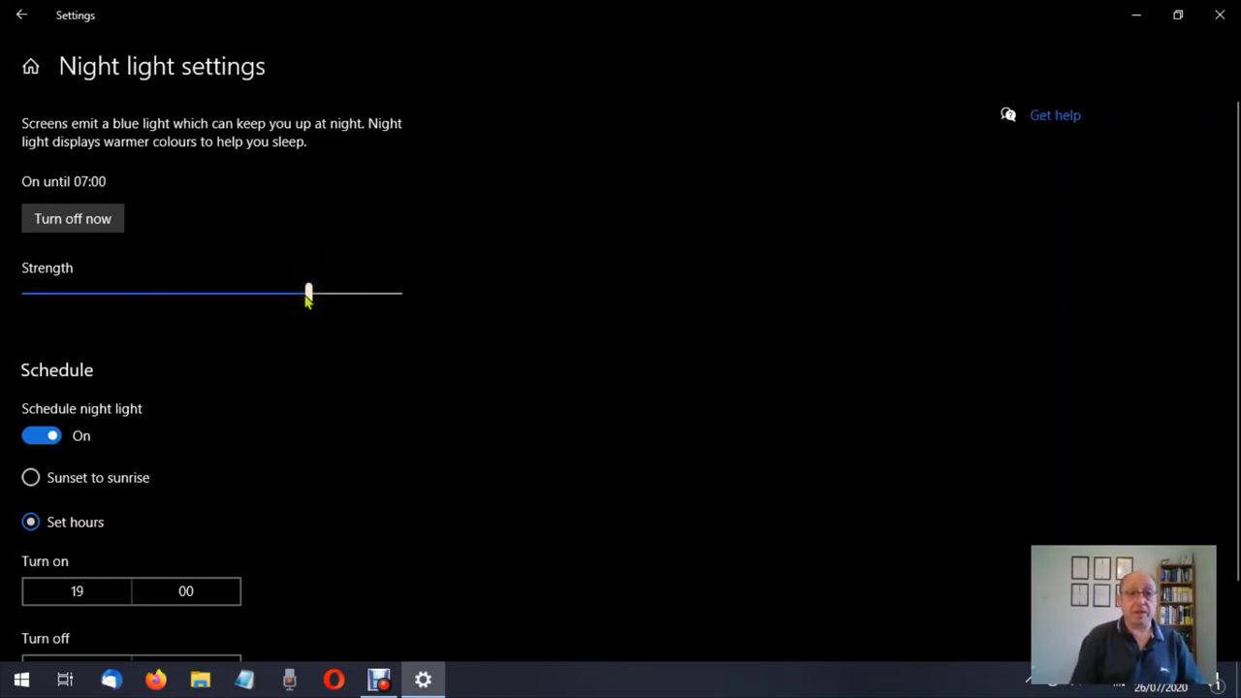
{"action": "left_click_drag", "start_coordinate": [304, 294], "coordinate": [309, 300]}
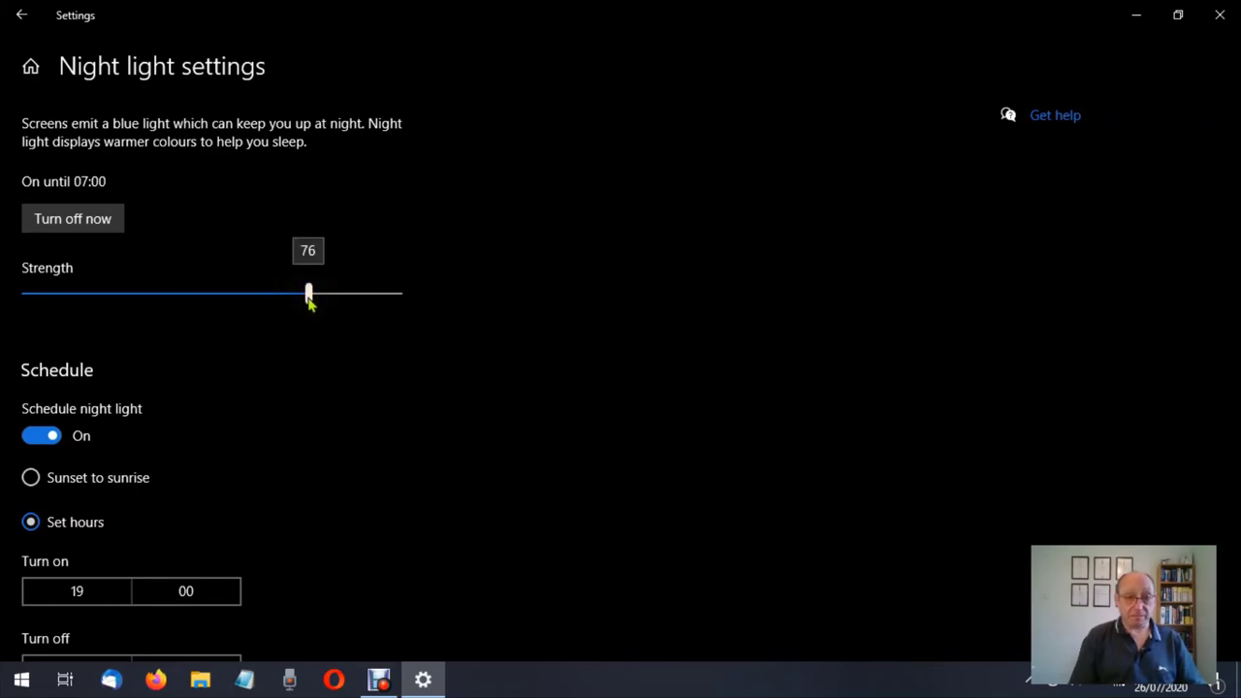
{"action": "left_click_drag", "start_coordinate": [309, 301], "coordinate": [408, 291]}
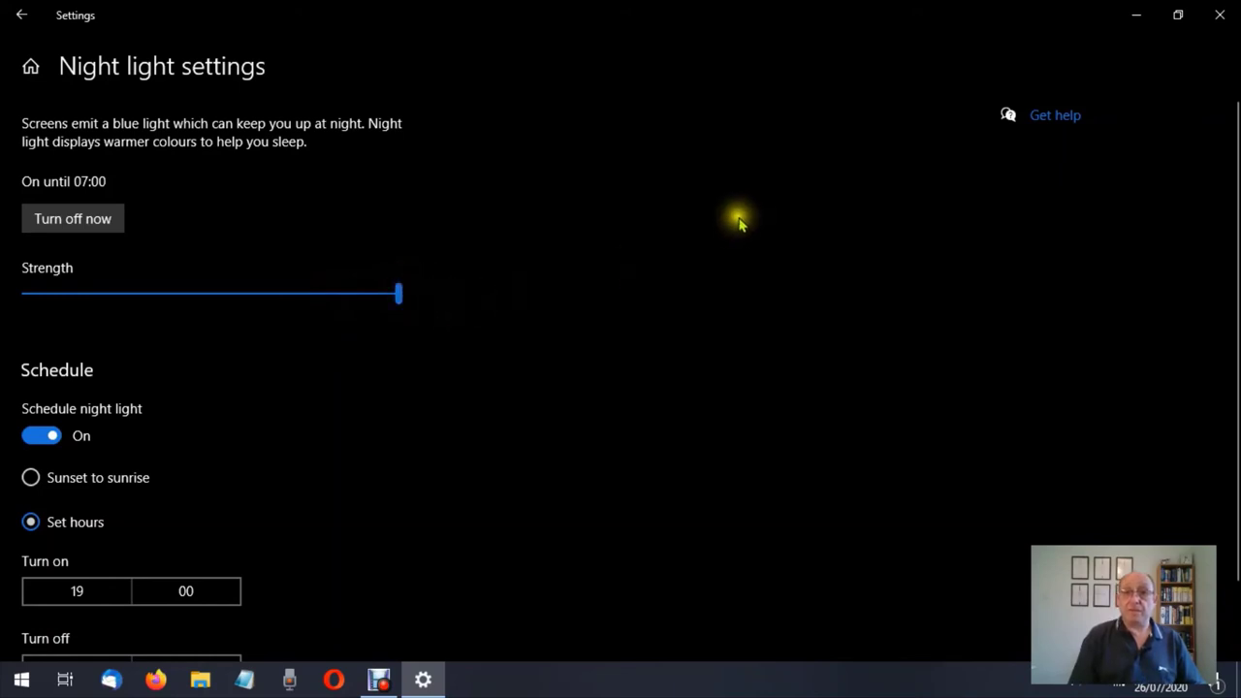
{"action": "left_click", "coordinate": [1134, 16]}
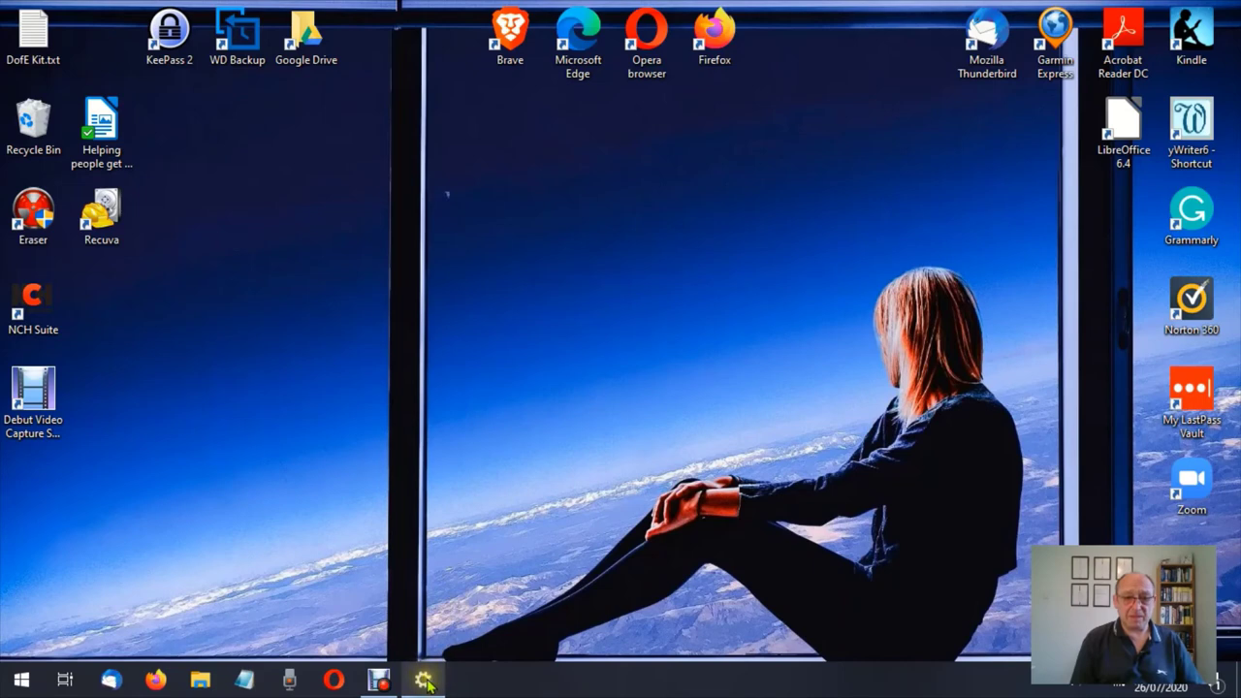
{"action": "mouse_move", "coordinate": [427, 684]}
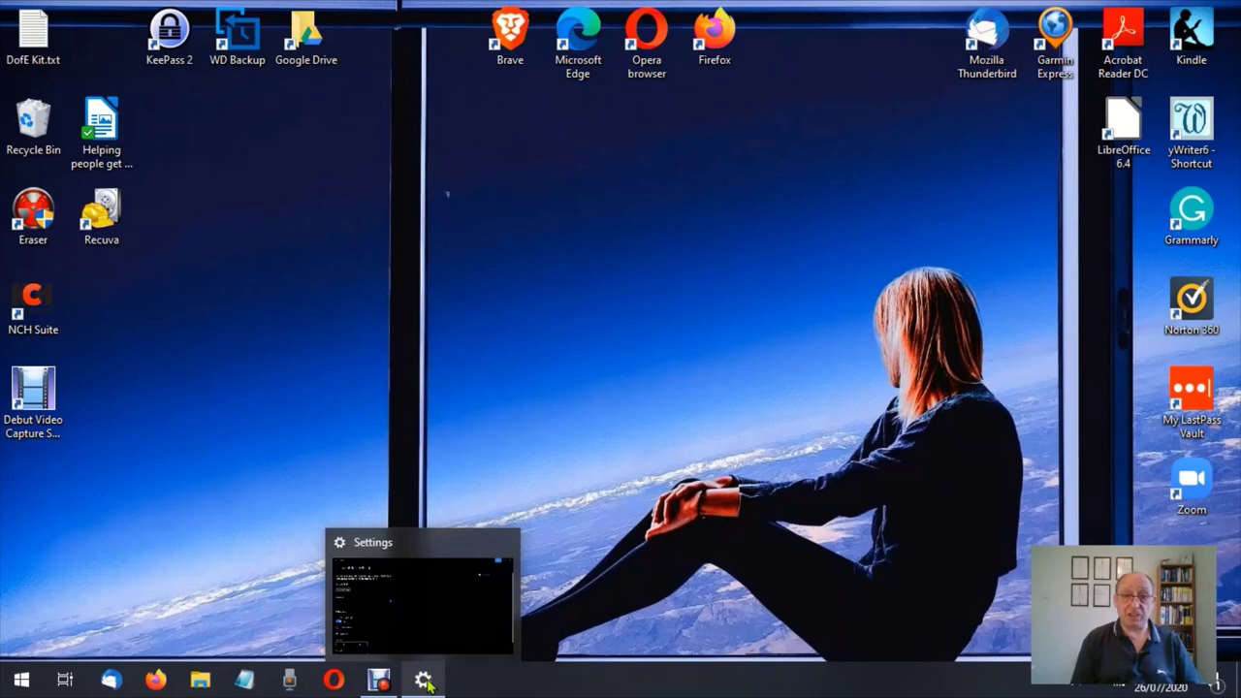
{"action": "left_click", "coordinate": [426, 683]}
Sweep night light strength from 0 through several levels, settling at 74
{"action": "left_click", "coordinate": [398, 295]}
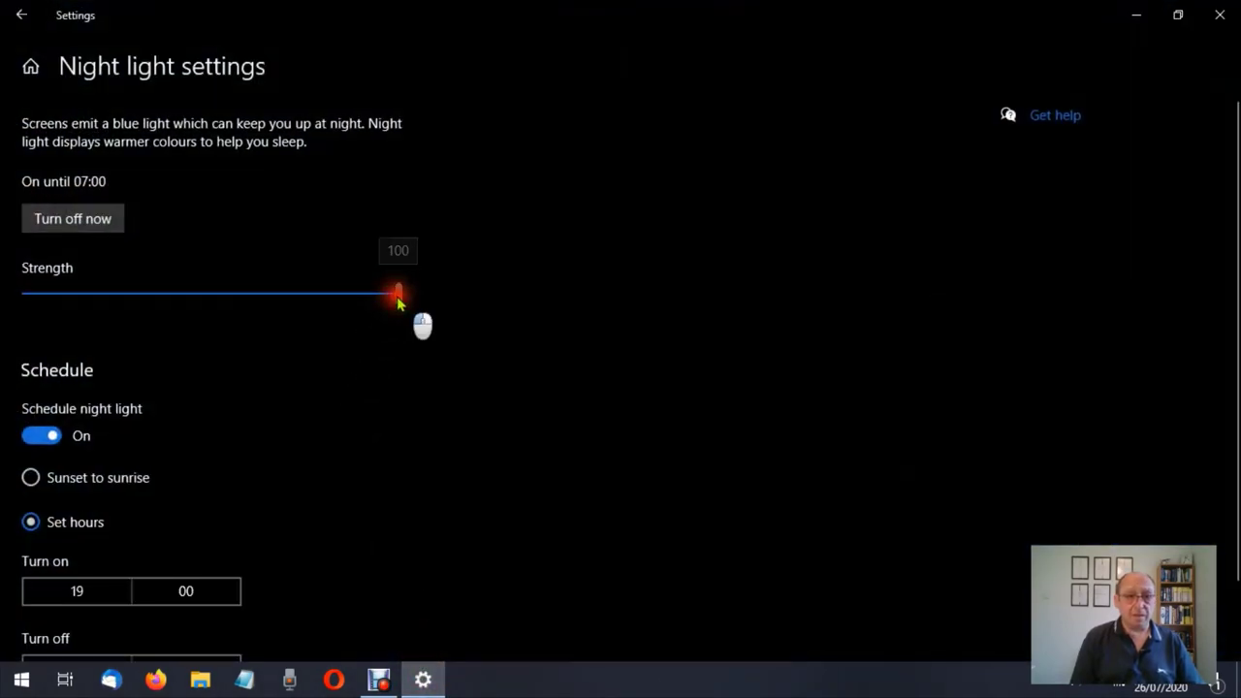
{"action": "left_click_drag", "start_coordinate": [397, 299], "coordinate": [216, 297]}
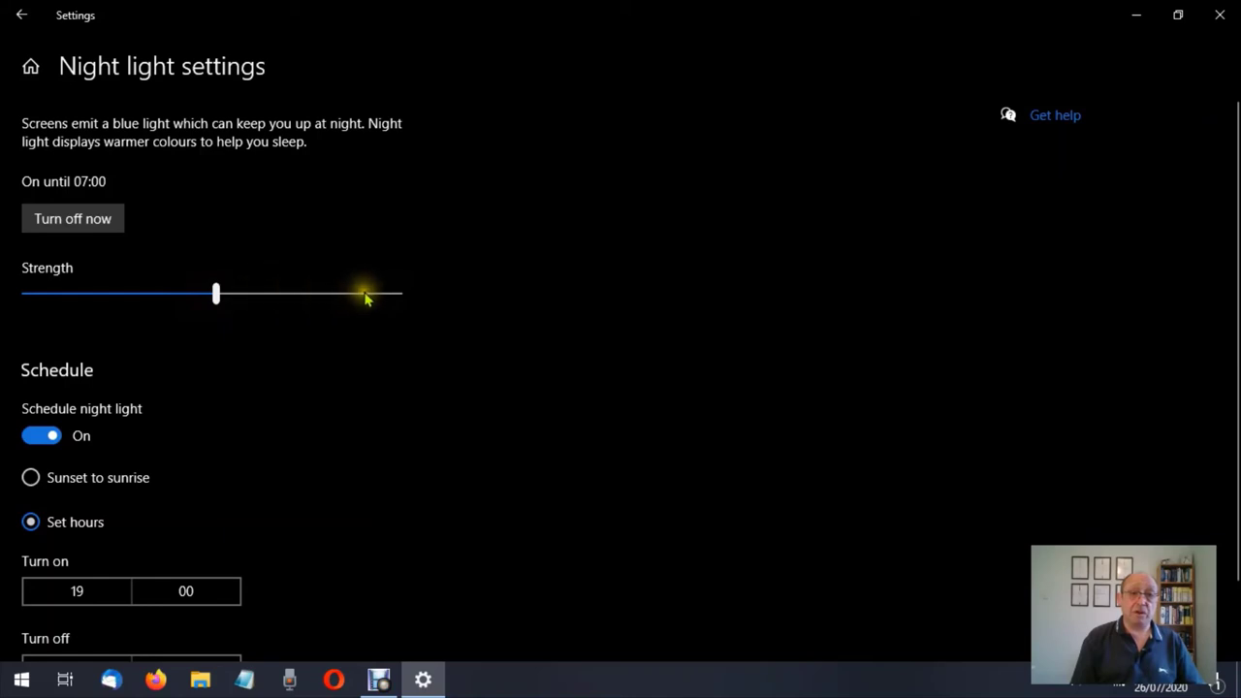
{"action": "left_click", "coordinate": [365, 296]}
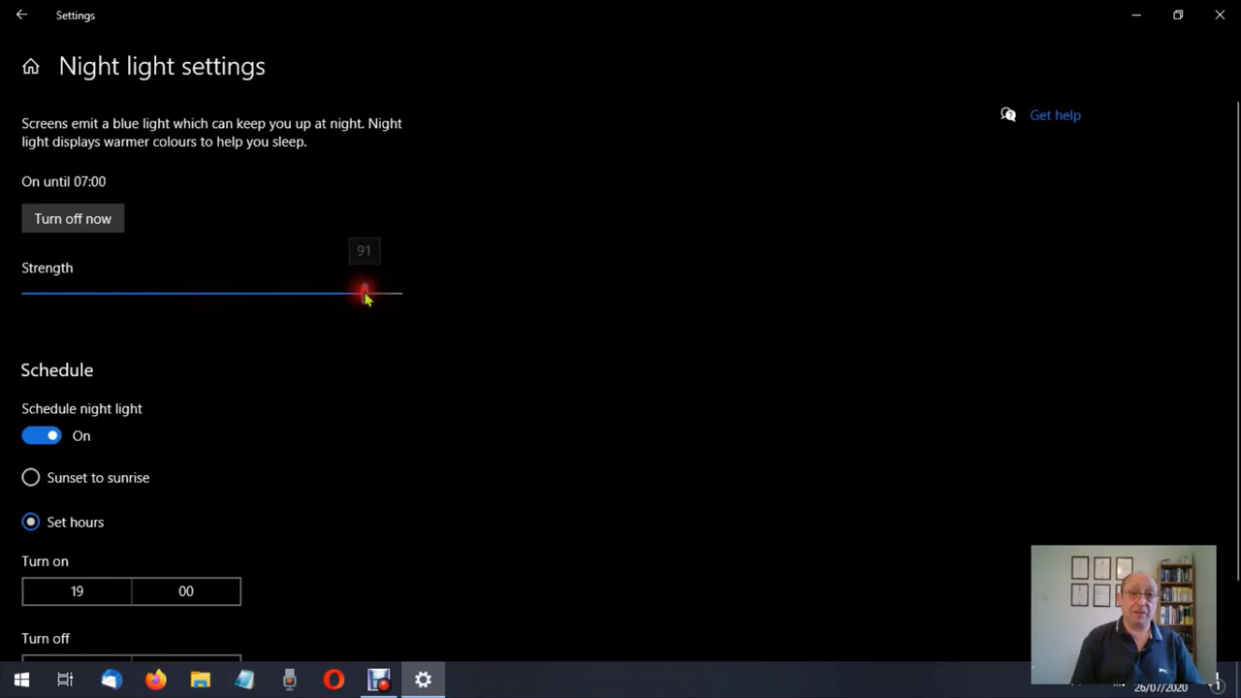
{"action": "left_click", "coordinate": [86, 296]}
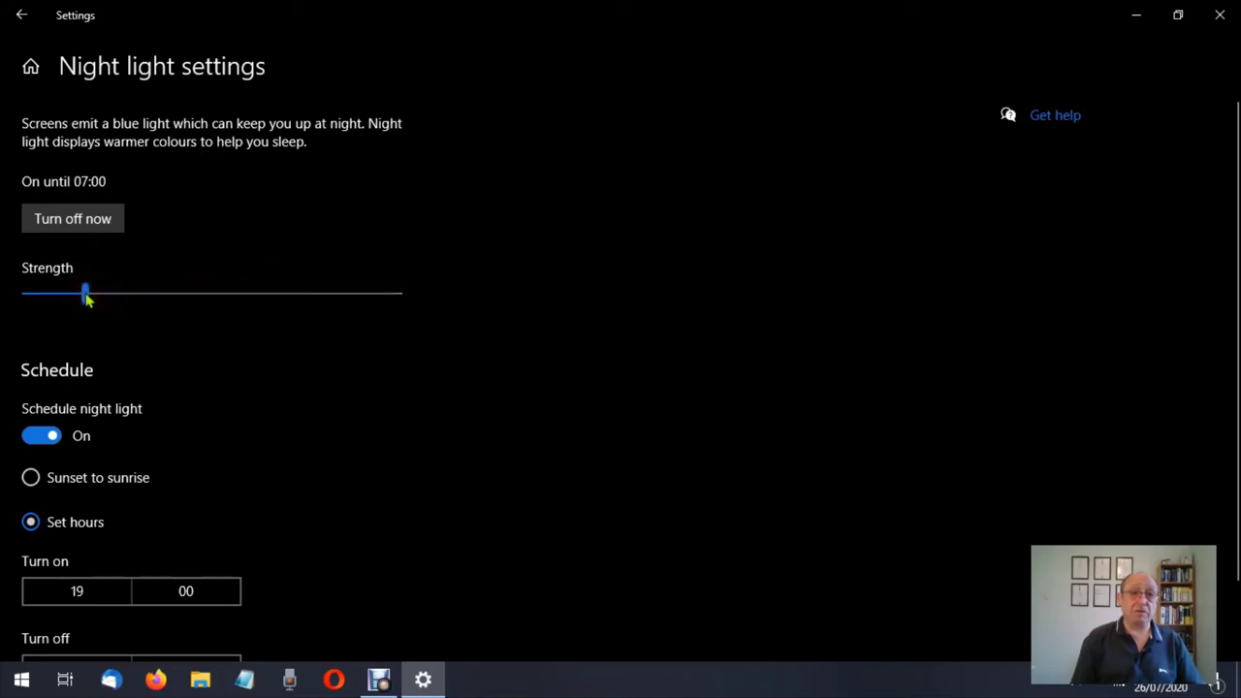
{"action": "left_click", "coordinate": [248, 295]}
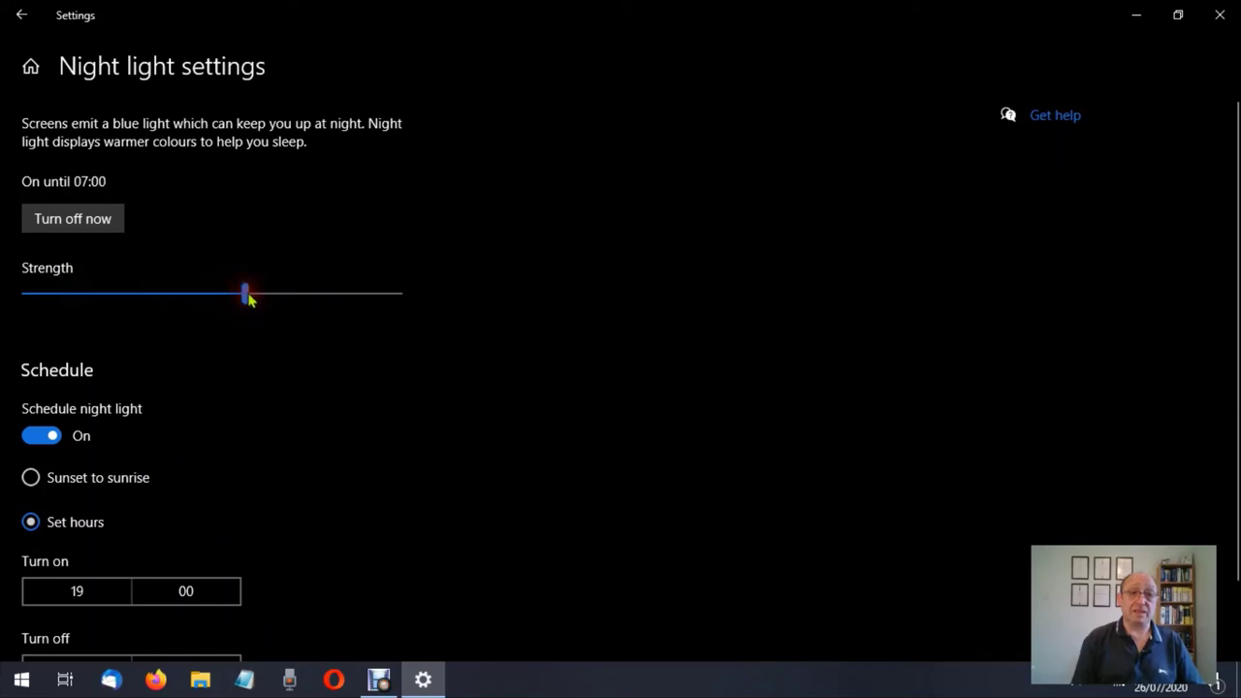
{"action": "left_click_drag", "start_coordinate": [248, 299], "coordinate": [308, 303]}
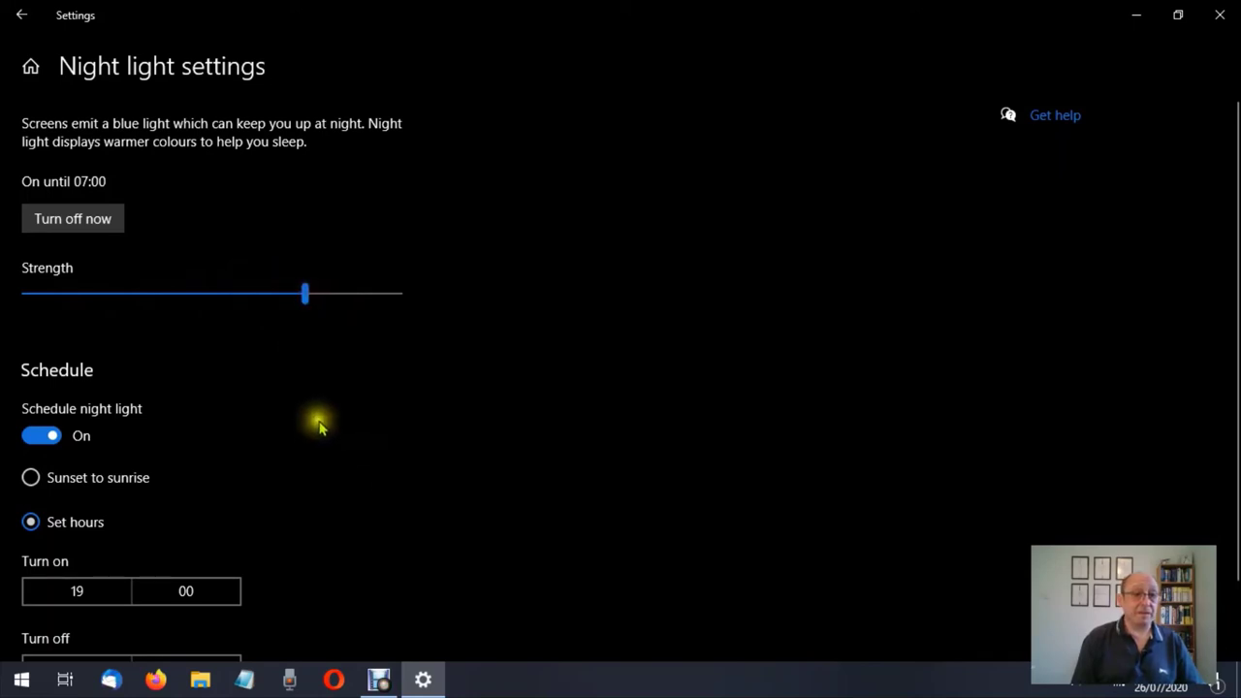
{"action": "scroll", "coordinate": [318, 418], "scroll_direction": "down", "scroll_amount": 2}
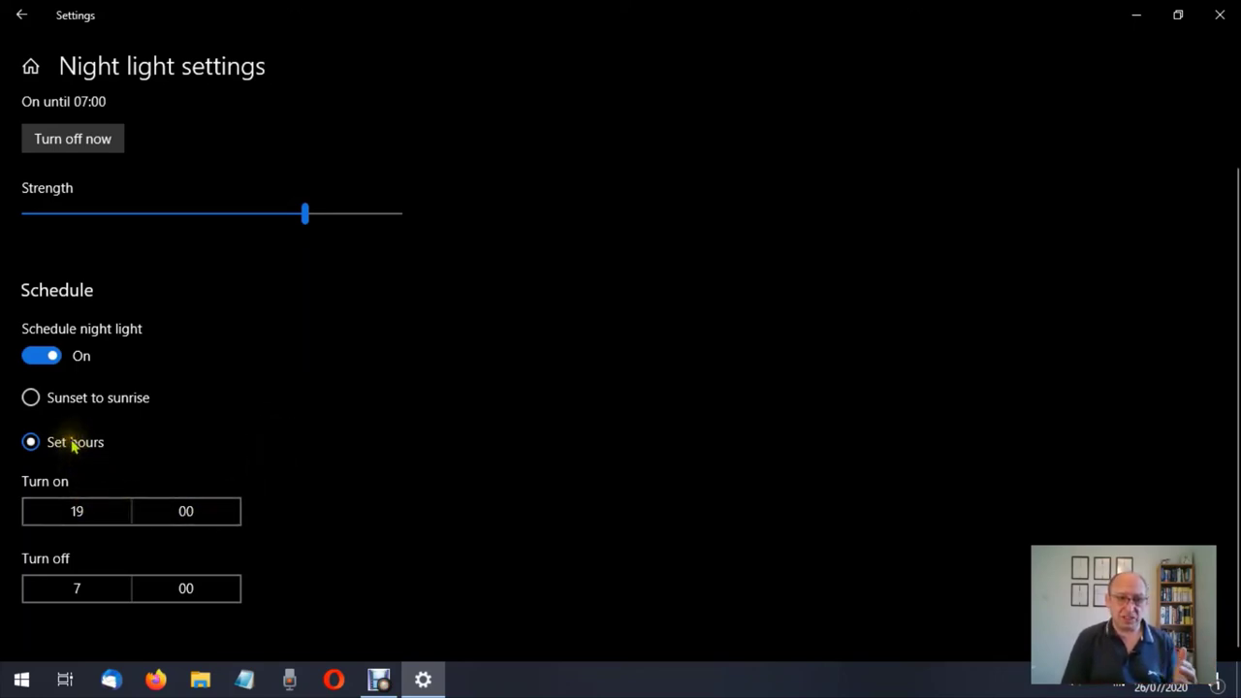
{"action": "left_click", "coordinate": [101, 517]}
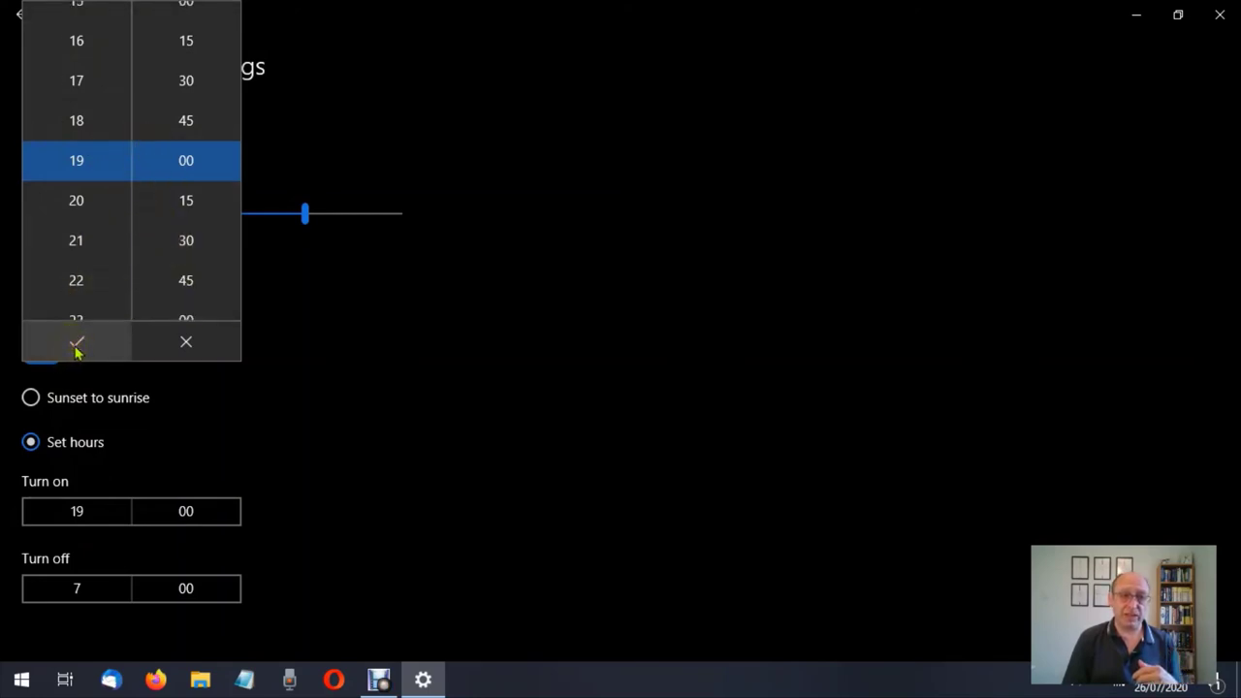
{"action": "left_click", "coordinate": [202, 341]}
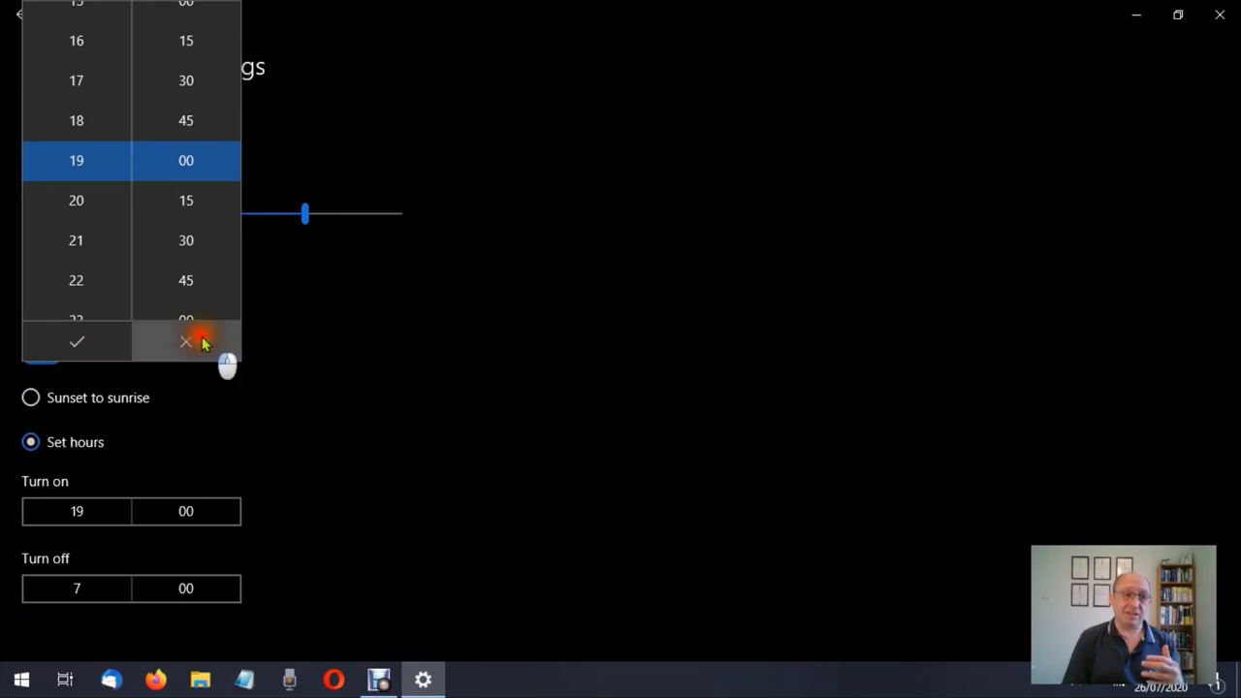
{"action": "left_click", "coordinate": [142, 587]}
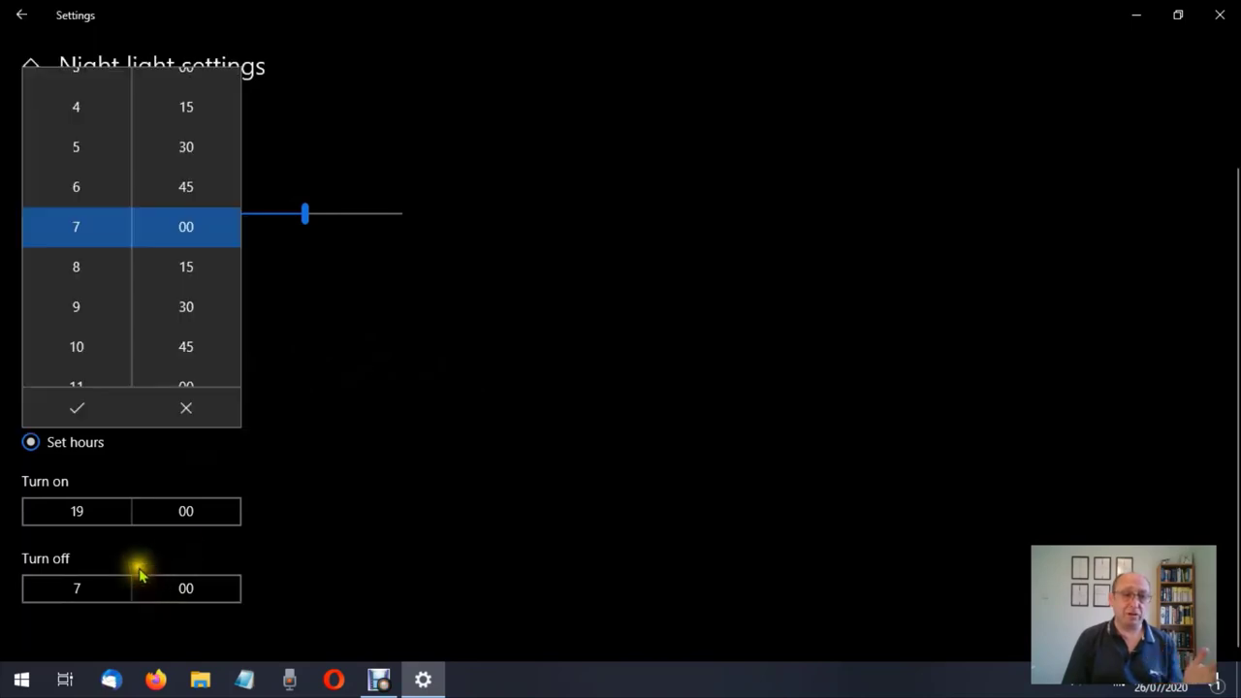
{"action": "left_click", "coordinate": [181, 408]}
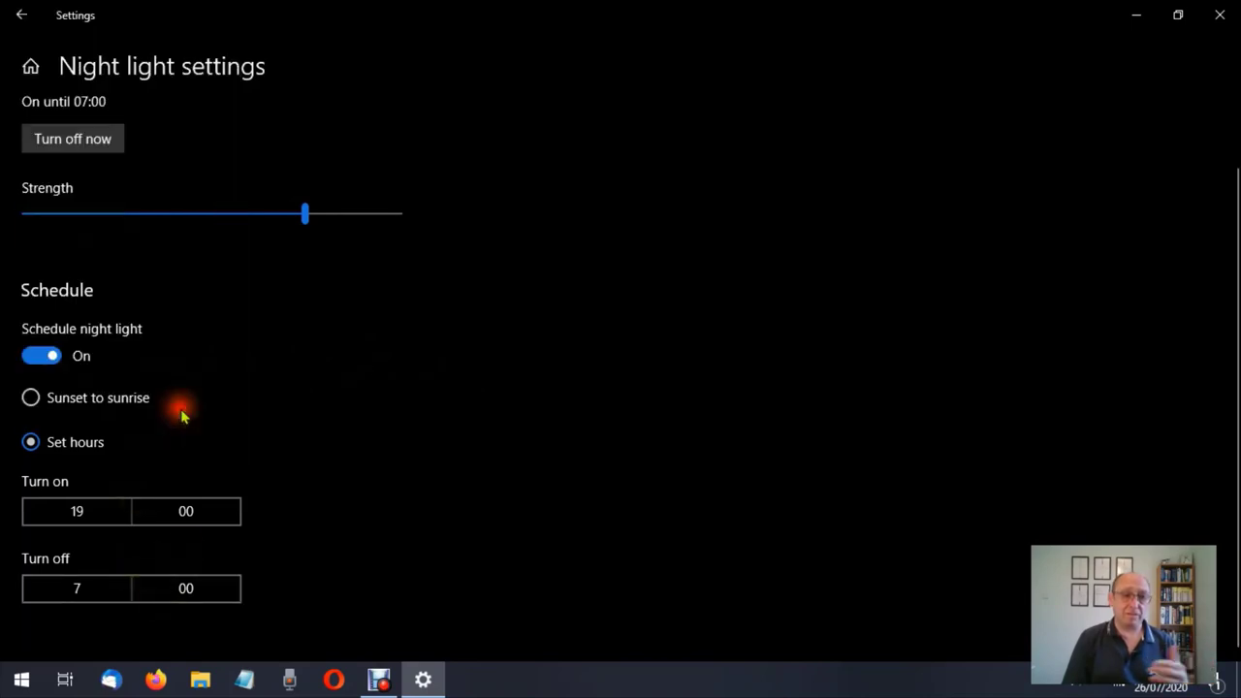
{"action": "left_click", "coordinate": [31, 399]}
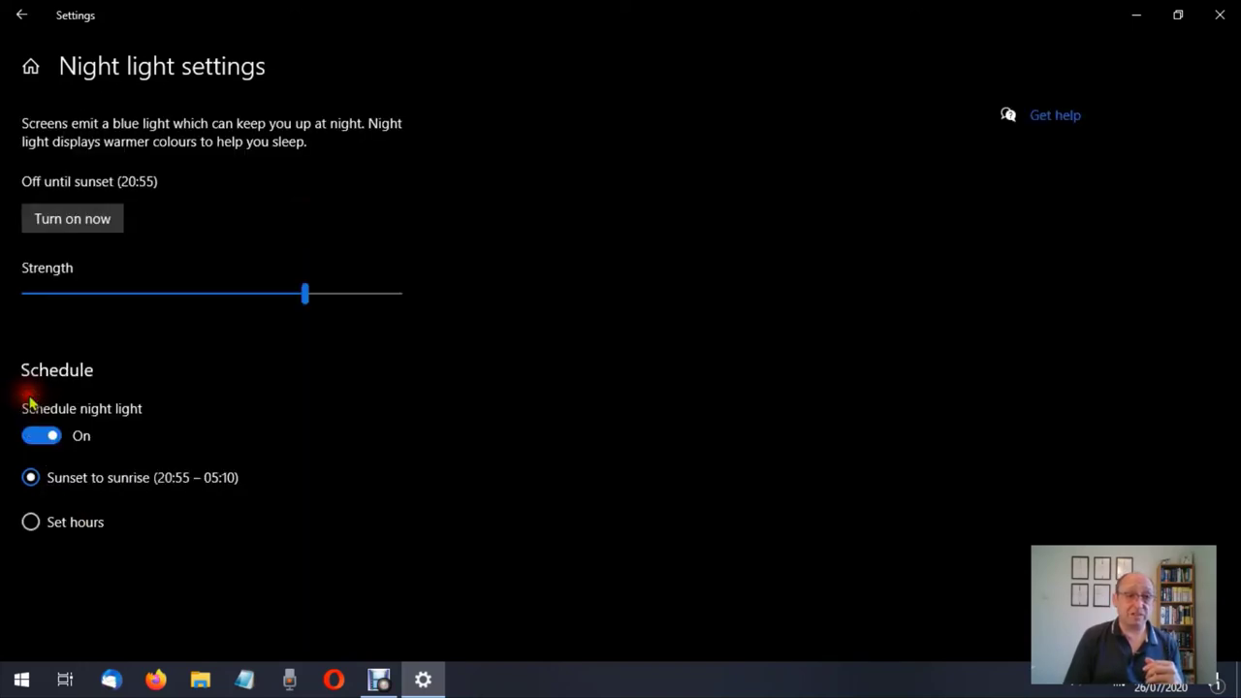
{"action": "left_click", "coordinate": [31, 523]}
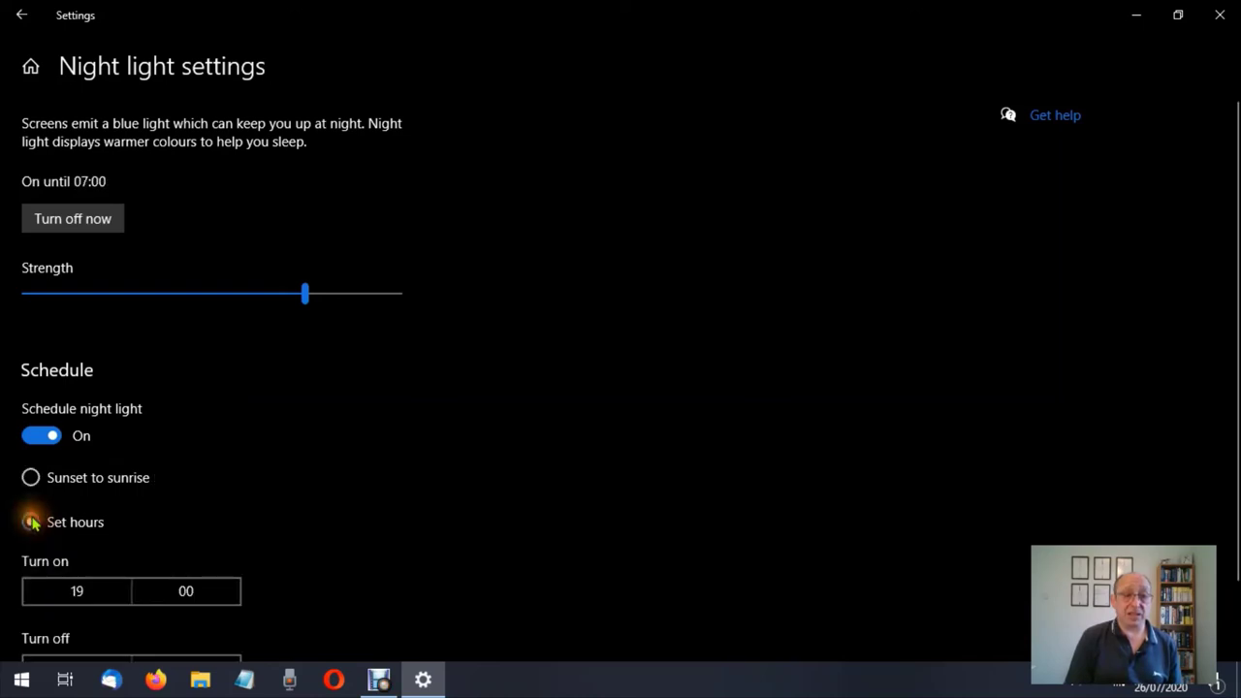
{"action": "scroll", "coordinate": [490, 349], "scroll_direction": "down", "scroll_amount": 2}
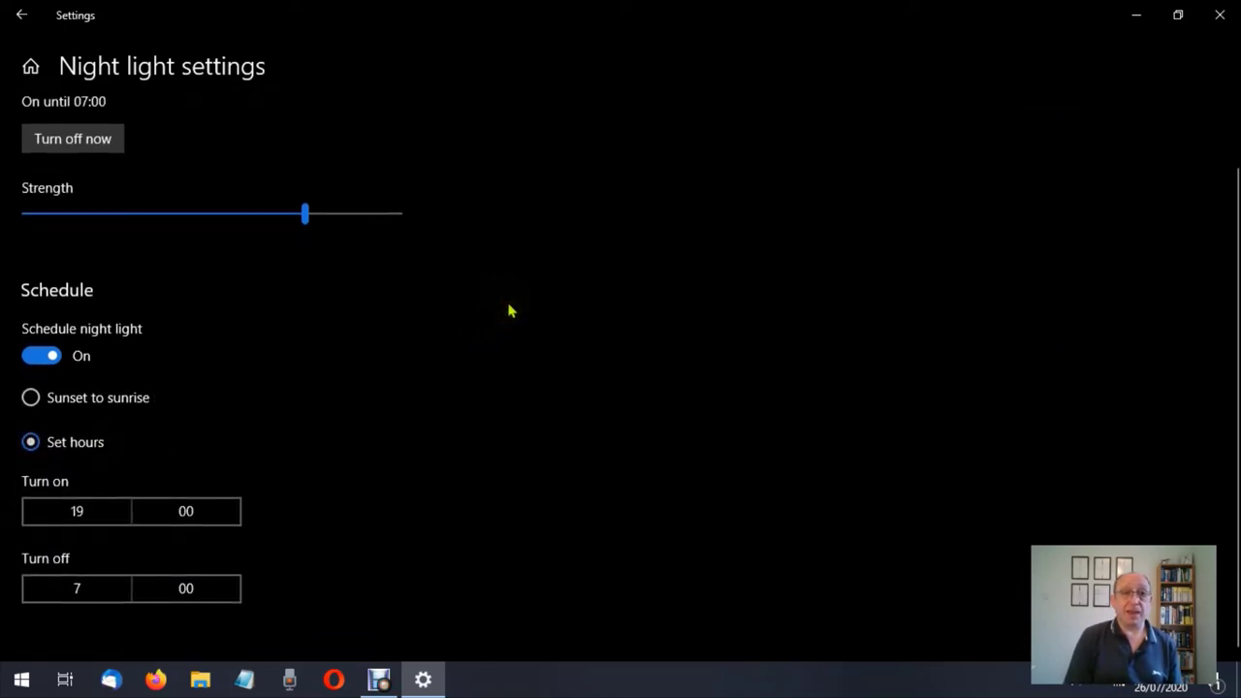
{"action": "scroll", "coordinate": [509, 309], "scroll_direction": "up", "scroll_amount": 2}
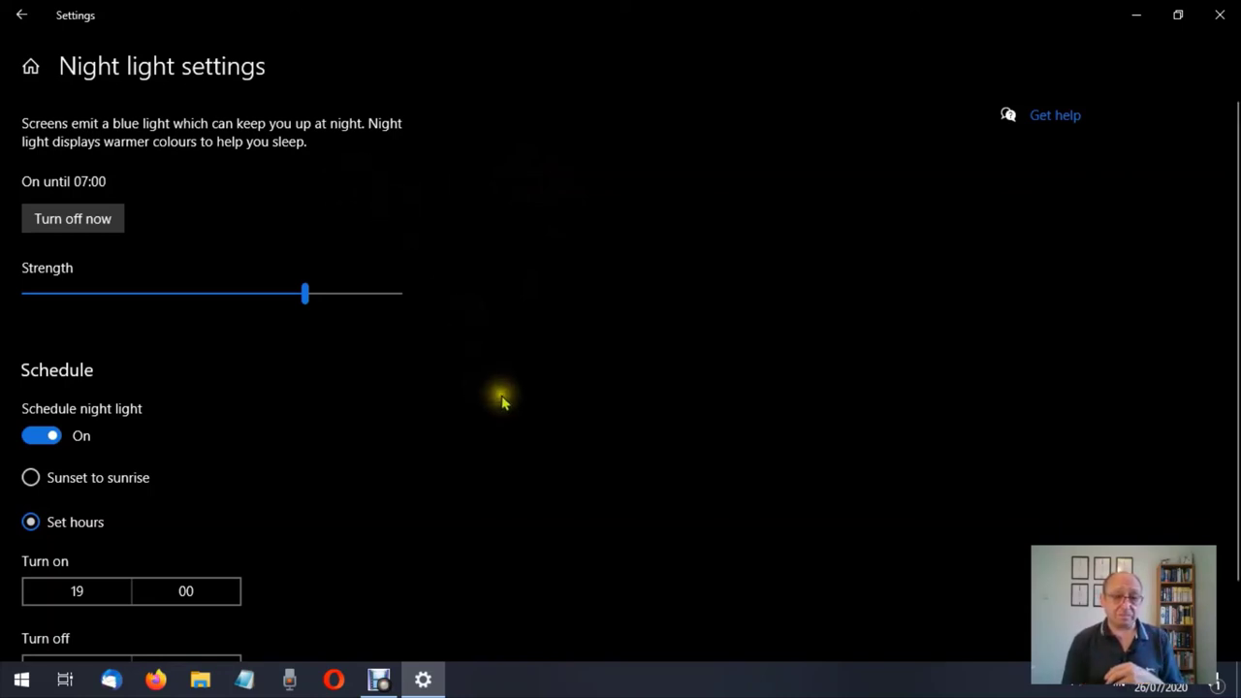
{"action": "scroll", "coordinate": [500, 396], "scroll_direction": "down", "scroll_amount": 2}
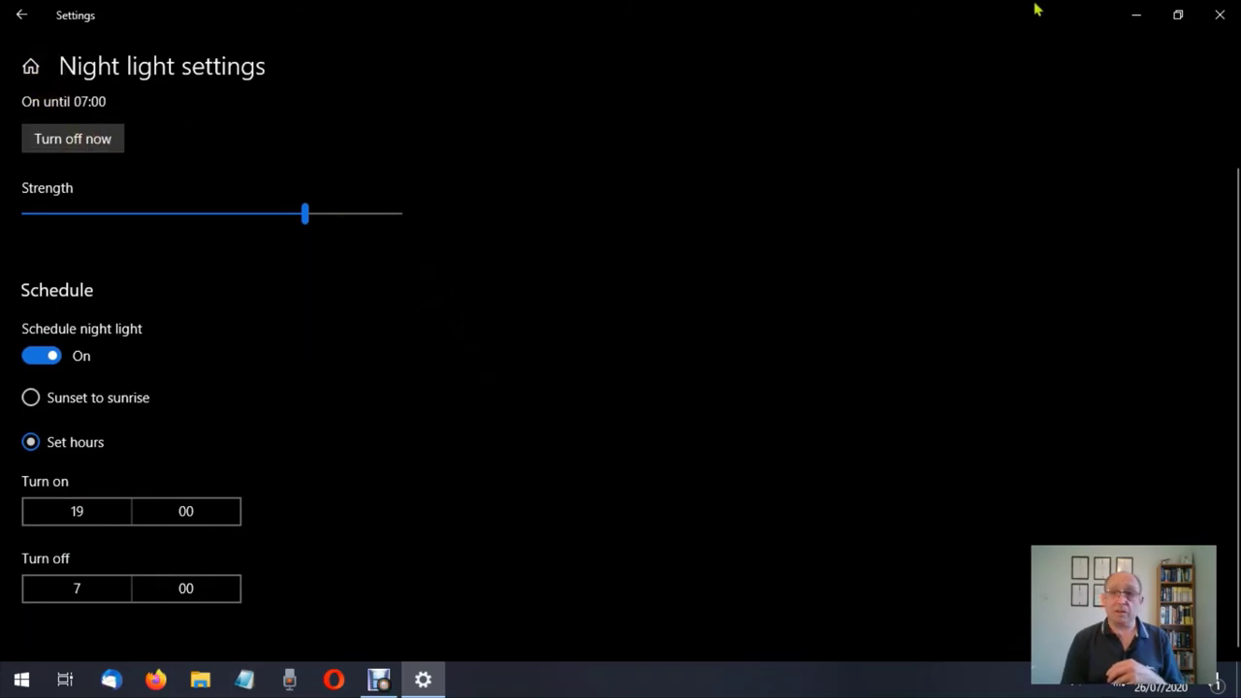
Close Settings and search 'dark mode' in Start to open the Colours page
{"action": "left_click", "coordinate": [1222, 19]}
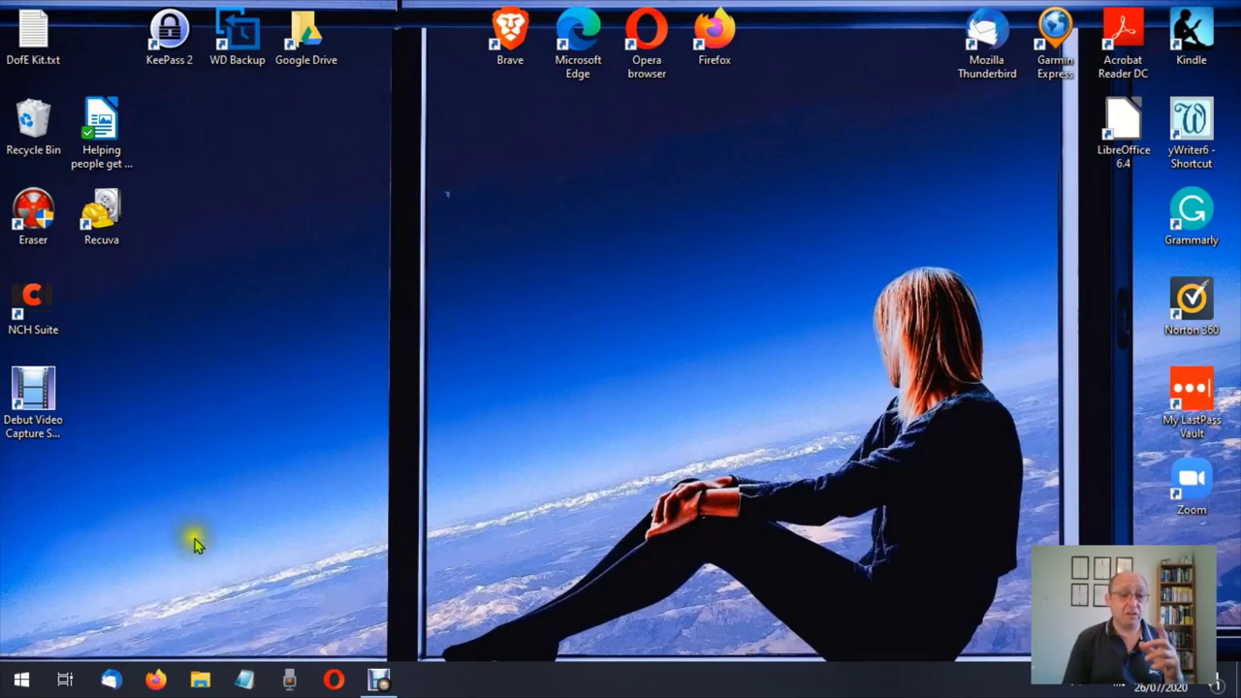
{"action": "left_click", "coordinate": [22, 684]}
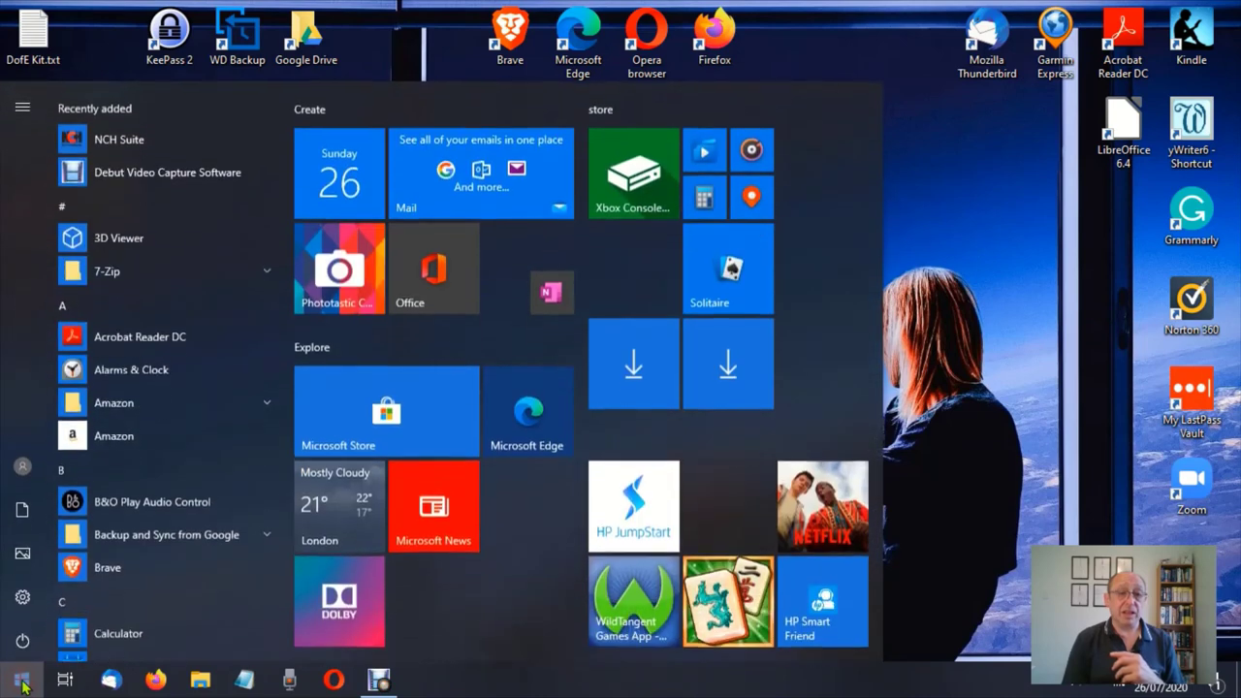
{"action": "type", "text": "dark"}
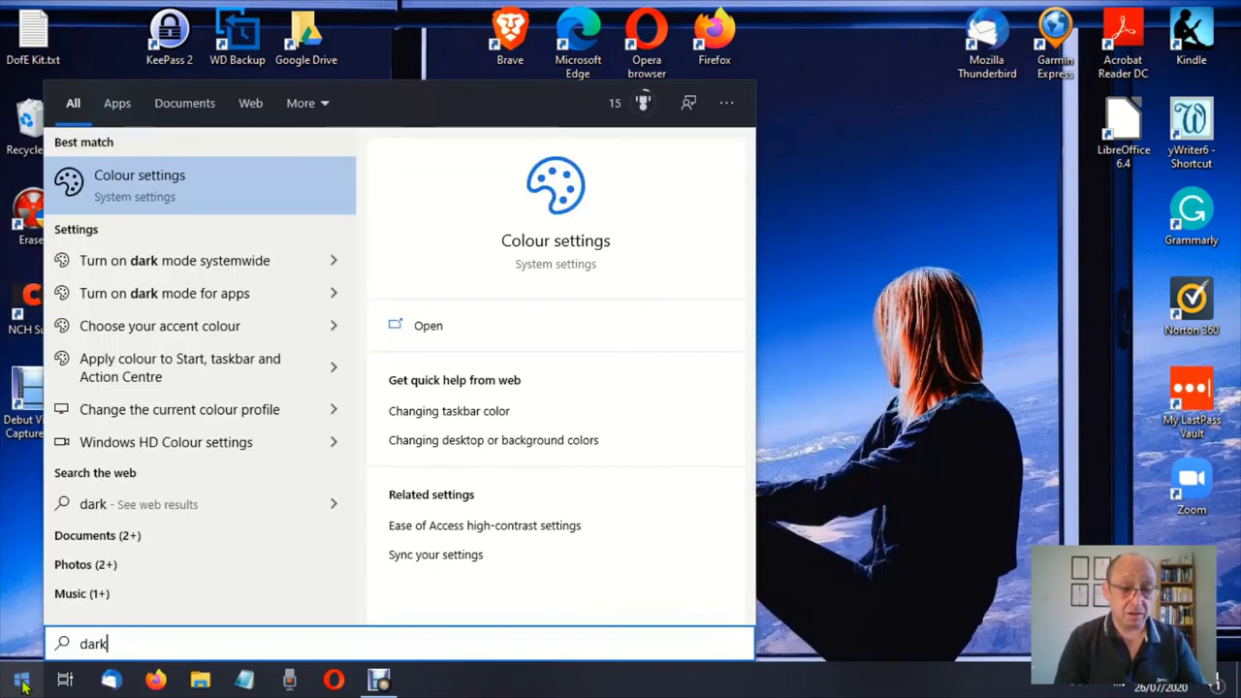
{"action": "type", "text": " mode"}
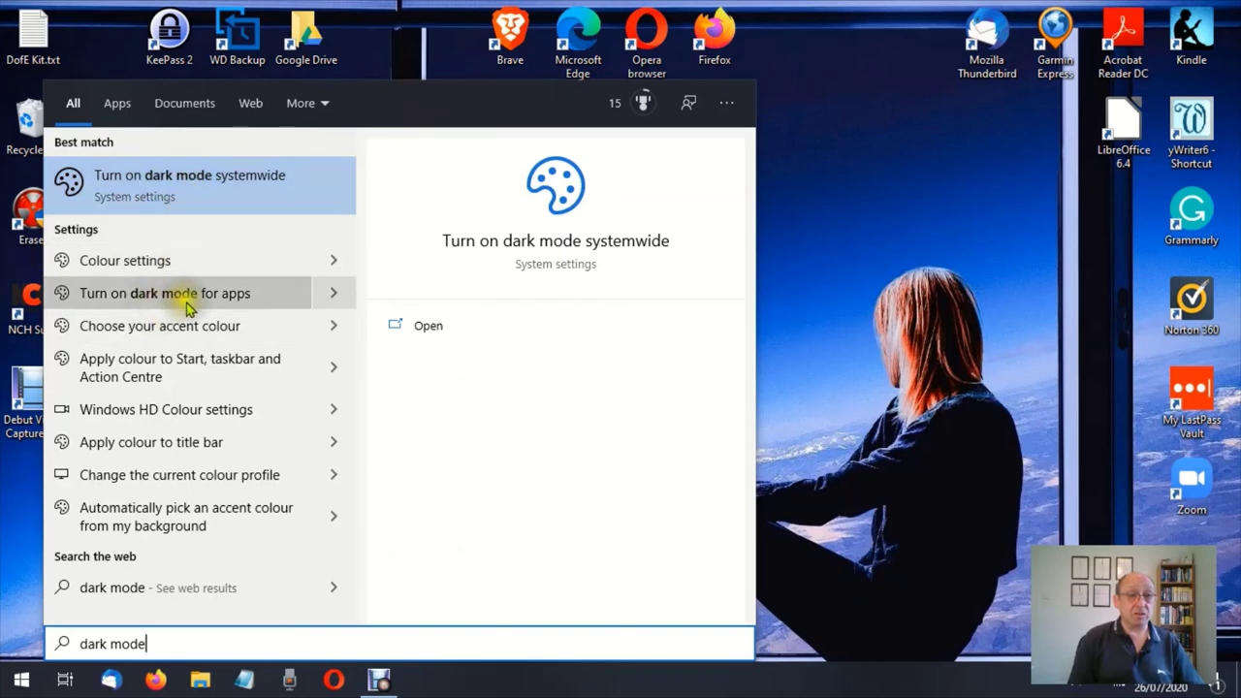
{"action": "left_click", "coordinate": [186, 179]}
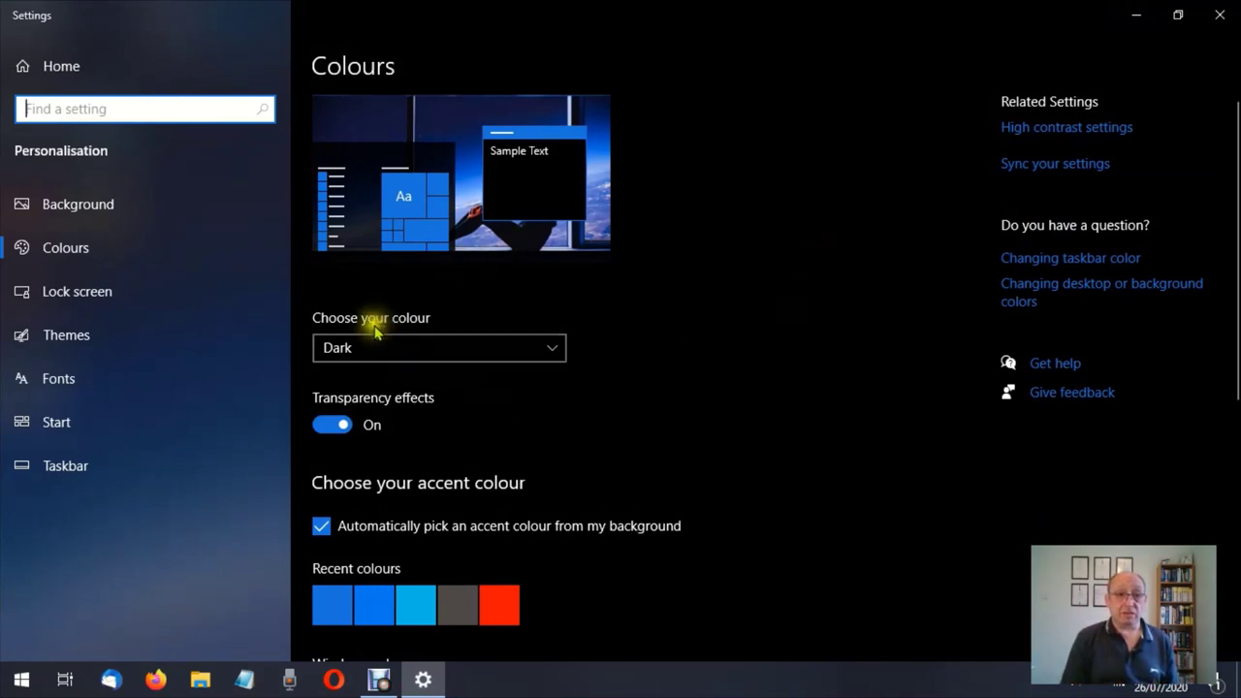
{"action": "left_click", "coordinate": [553, 351]}
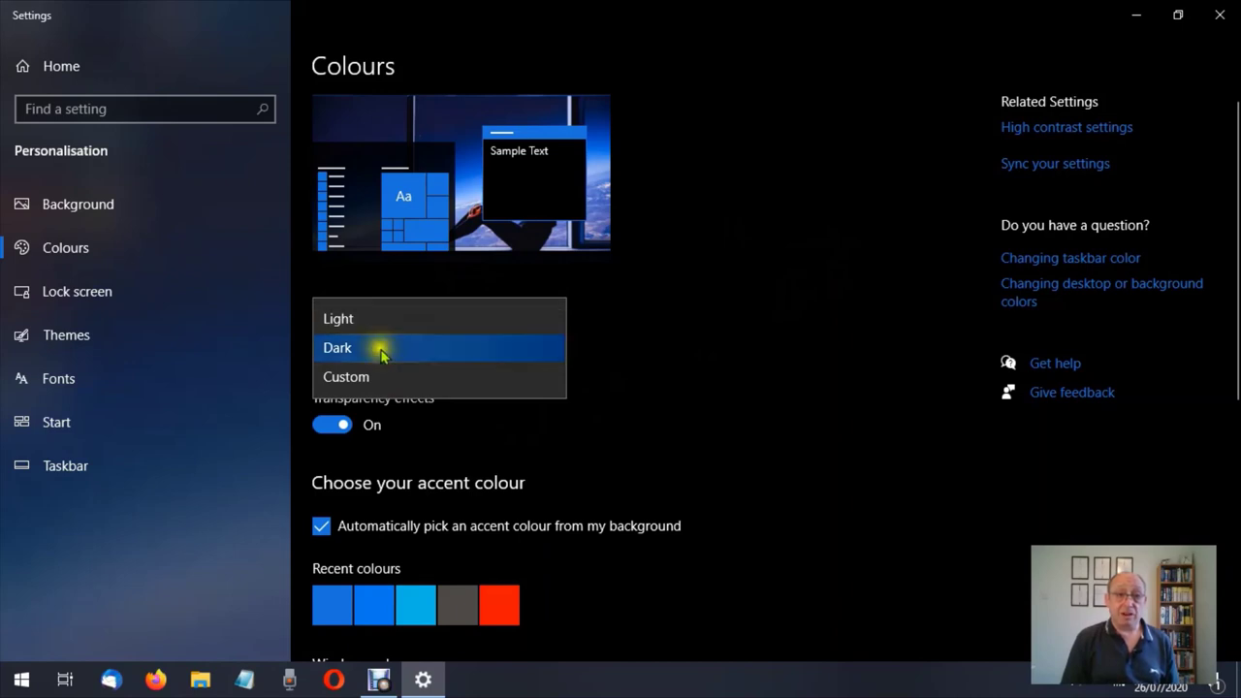
{"action": "left_click", "coordinate": [518, 349]}
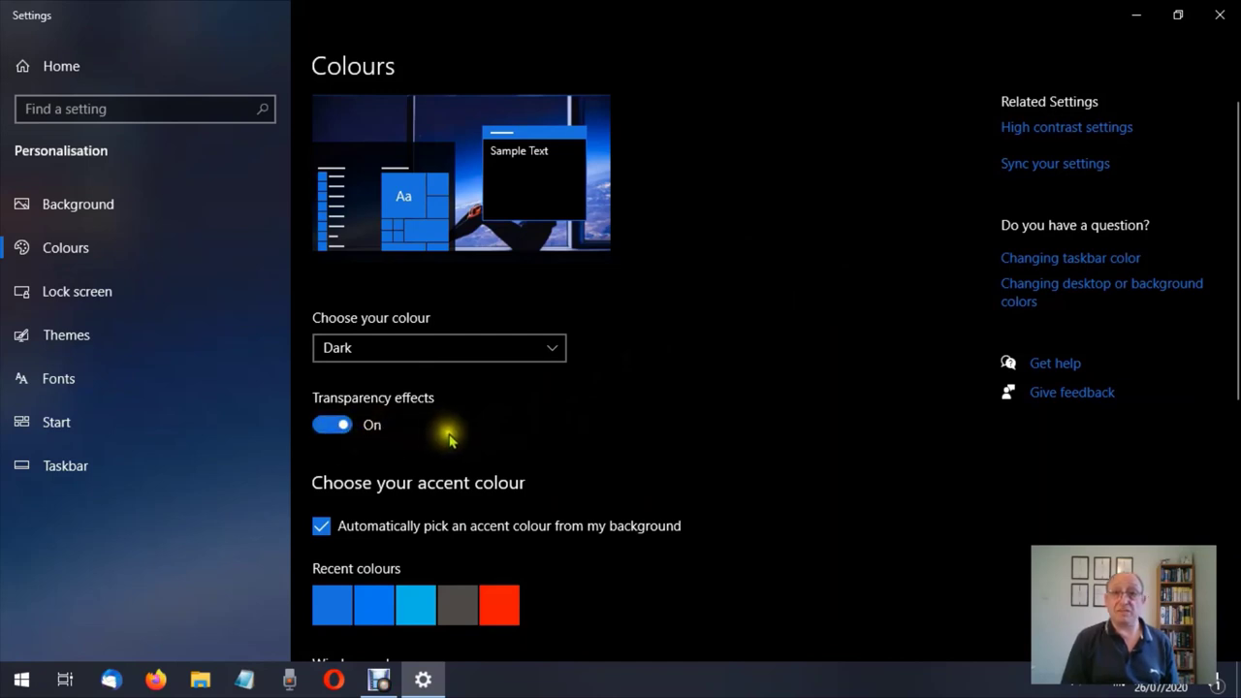
{"action": "scroll", "coordinate": [518, 429], "scroll_direction": "down", "scroll_amount": 4}
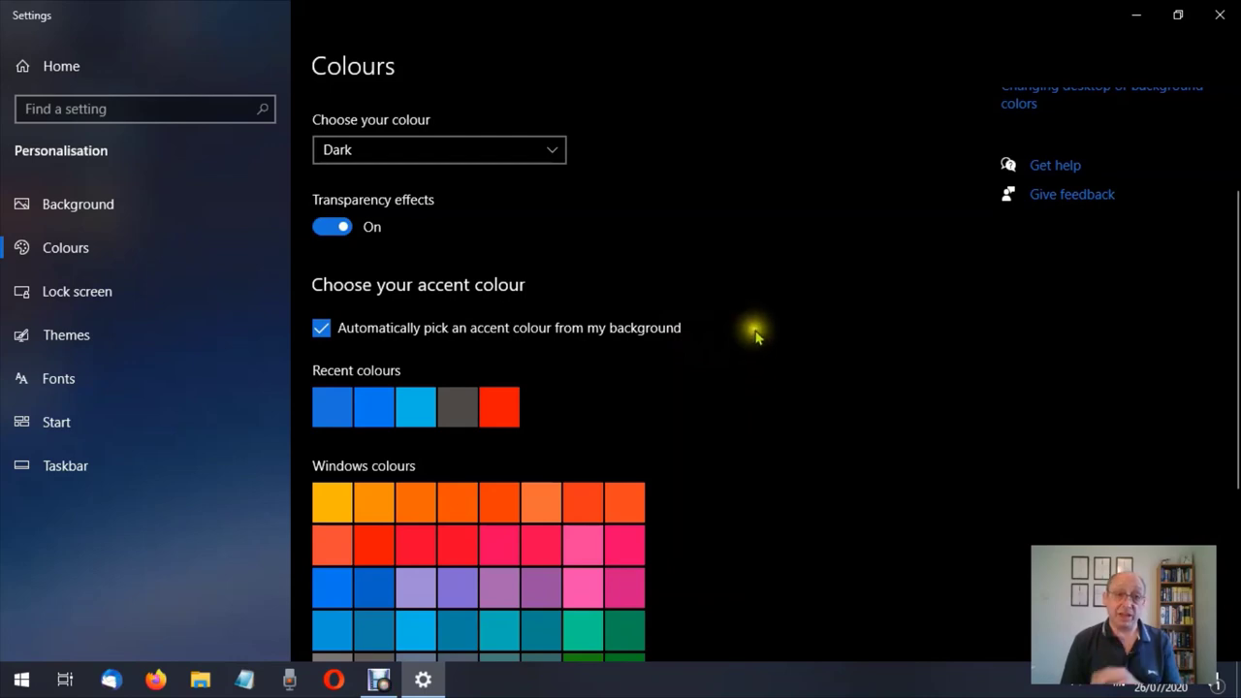
{"action": "scroll", "coordinate": [766, 310], "scroll_direction": "down", "scroll_amount": 3}
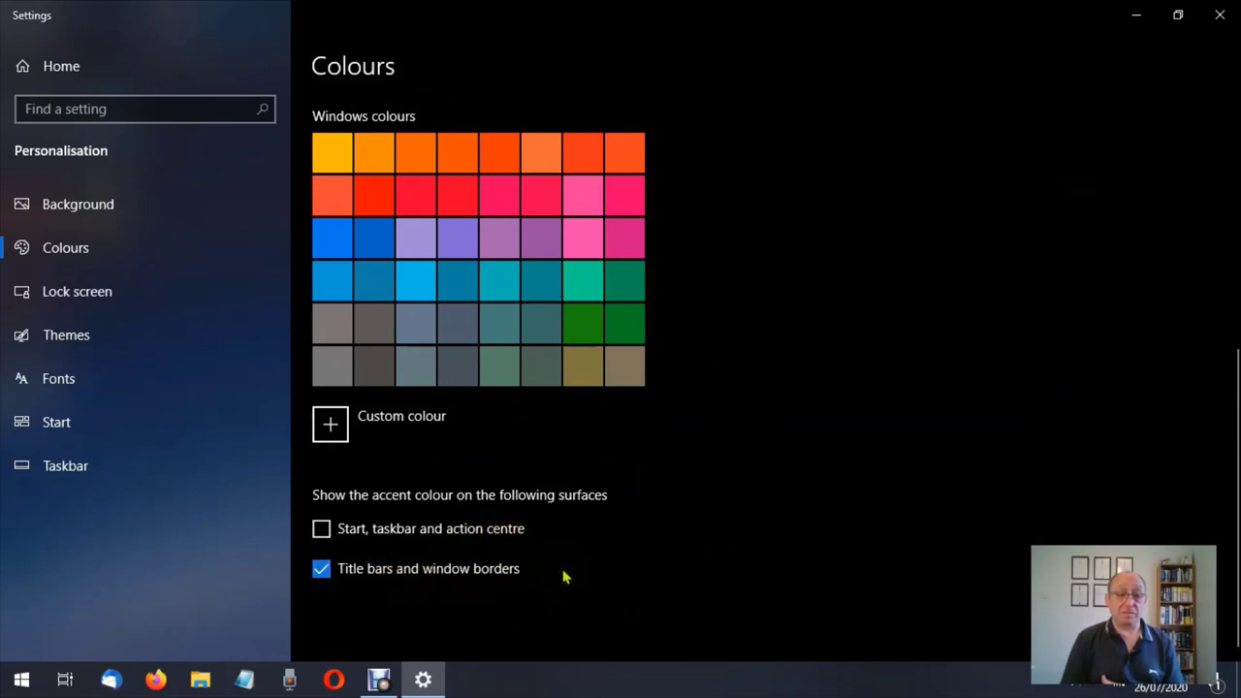
{"action": "scroll", "coordinate": [682, 520], "scroll_direction": "up", "scroll_amount": 5}
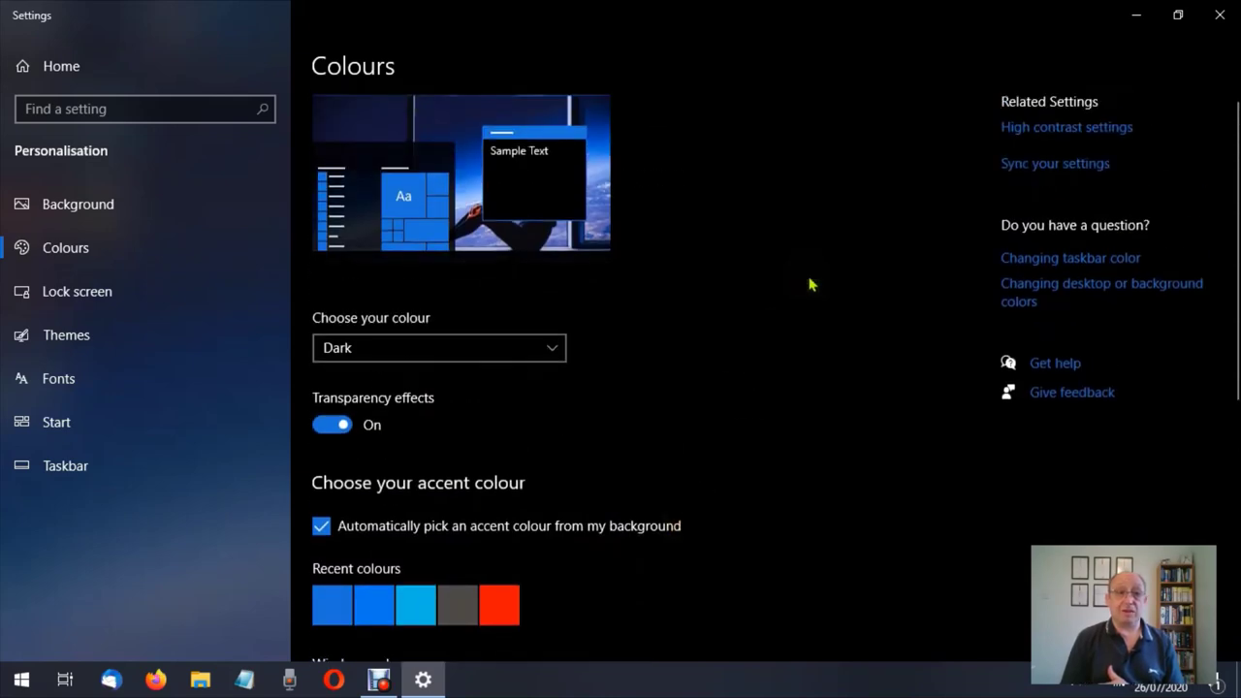
Close the Settings window on the Colours page, leaving the desktop visible
{"action": "left_click", "coordinate": [1219, 18]}
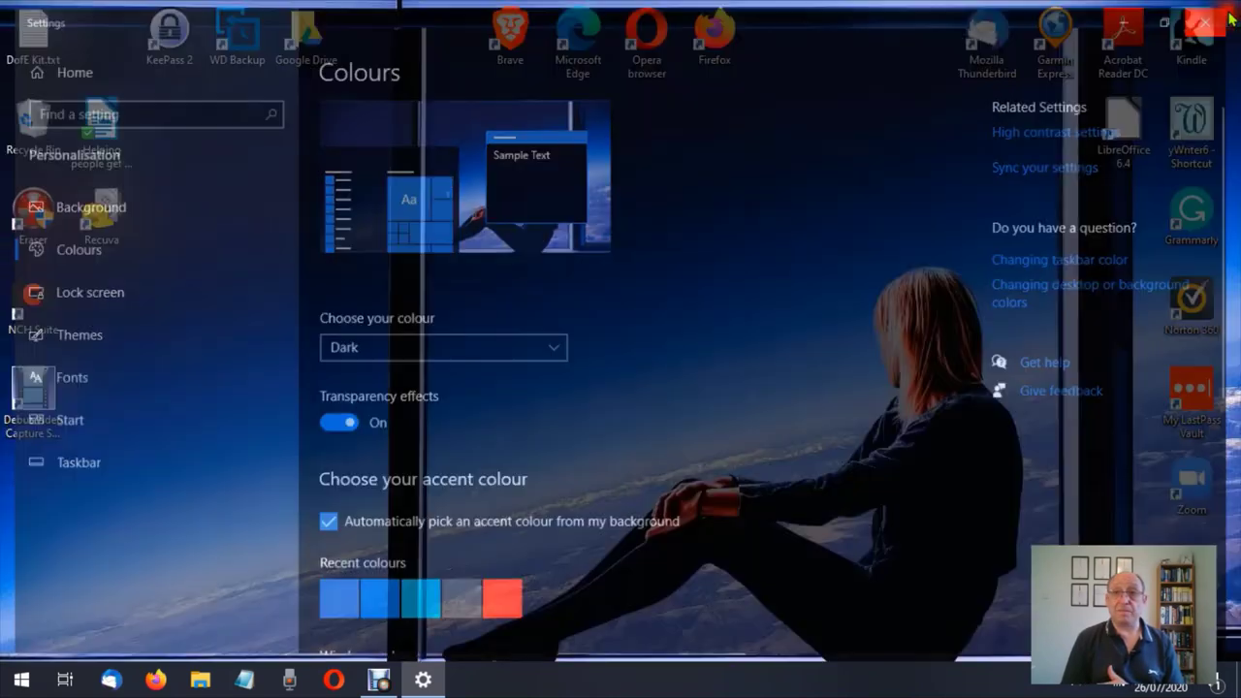